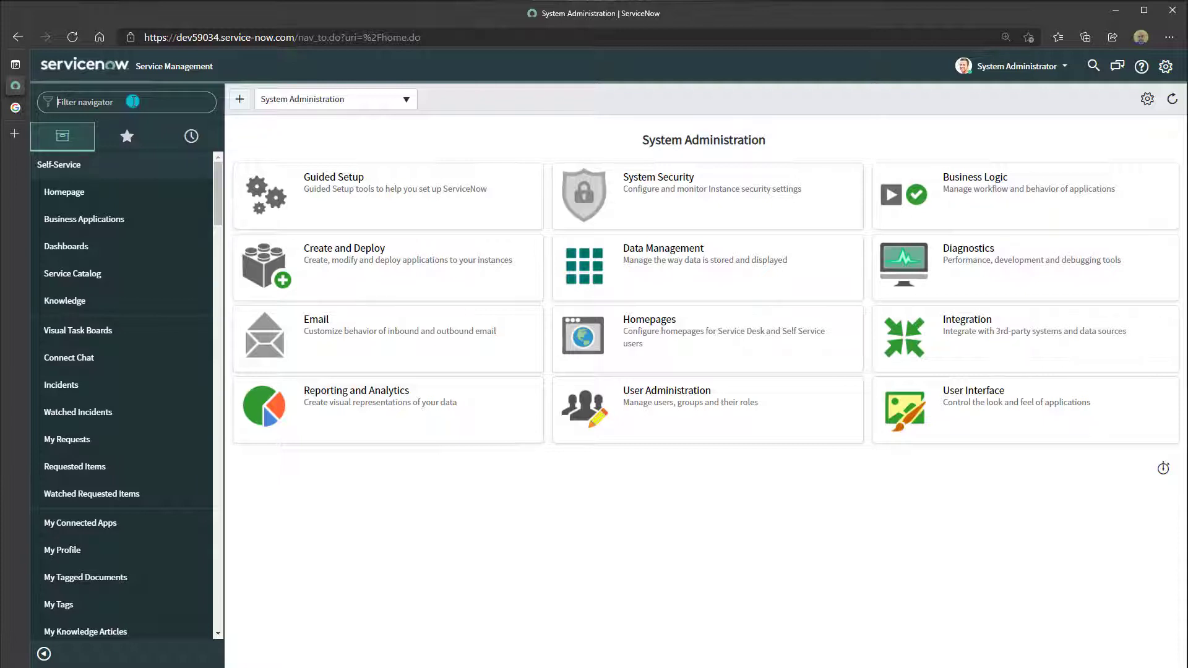
Step: Open the list of records in the cmdb_ci_computer table
left_click(132, 101)
type("cmdb_ci_computer.list")
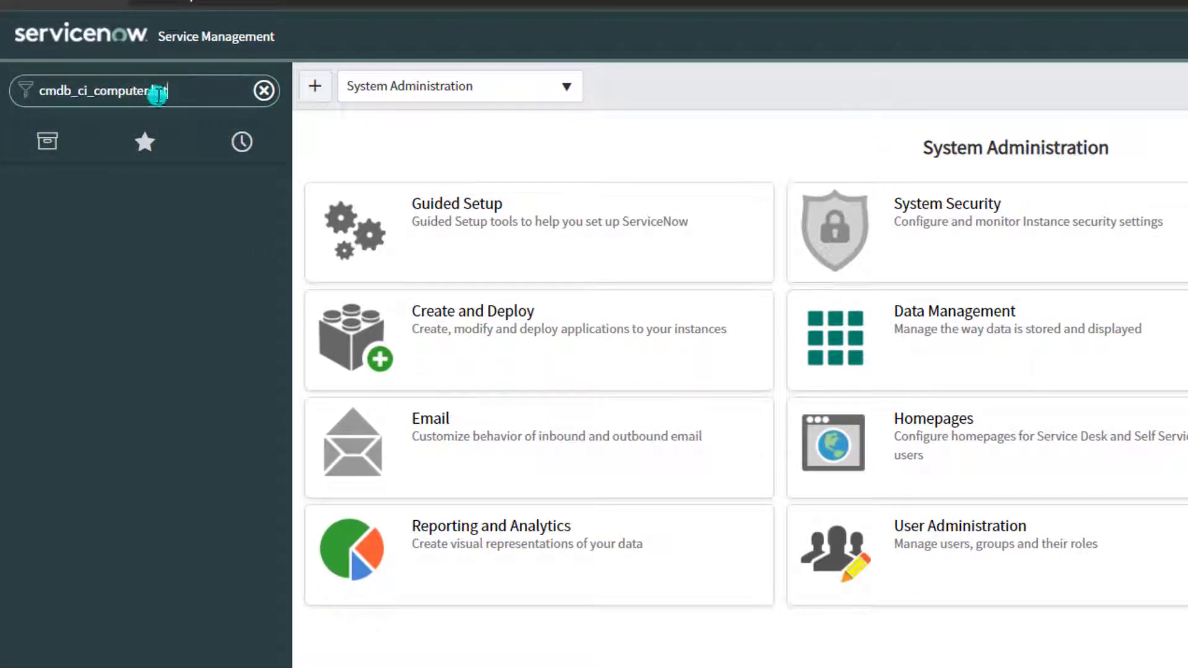
key("Return")
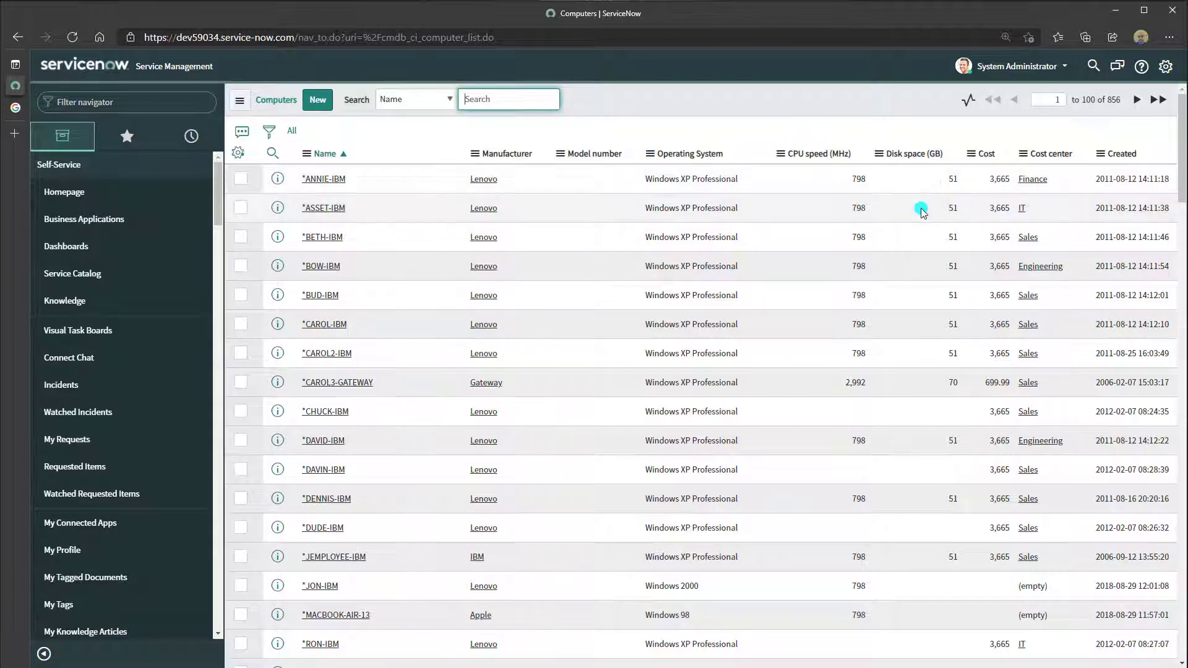
Step: Switch to Excel and review the column headers from Name to Cost center in the cmdb_ci_computer-Updates workbook, then return to ServiceNow
key("alt+Tab")
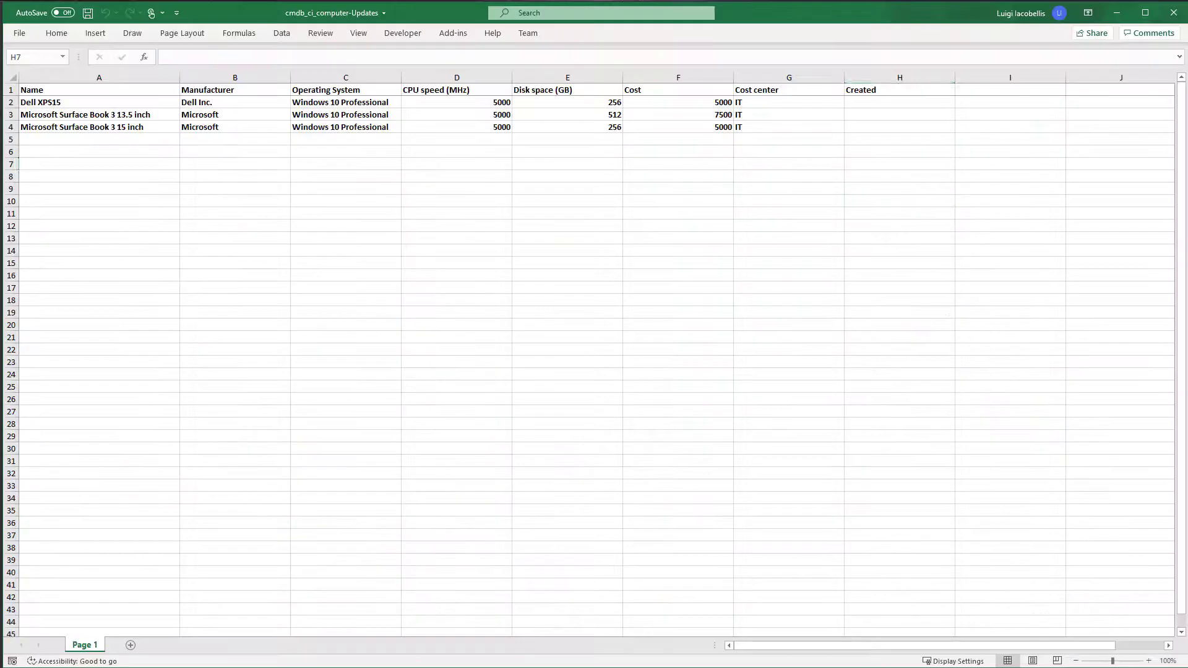
left_click(265, 248)
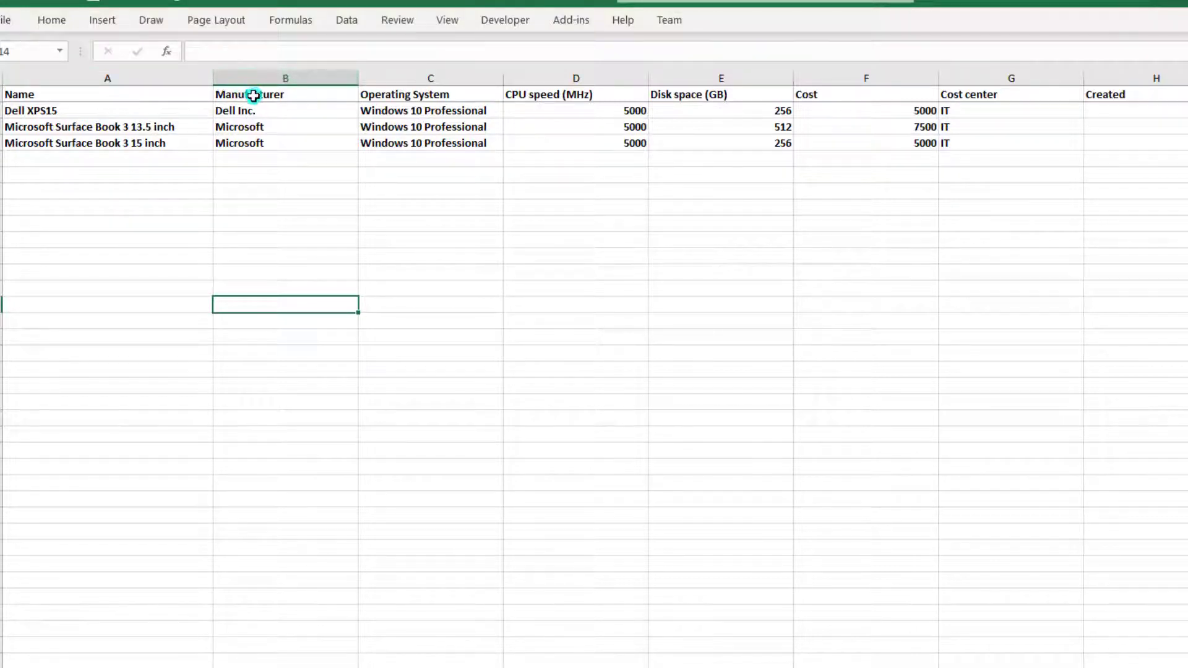
left_click(107, 94)
left_click(242, 94)
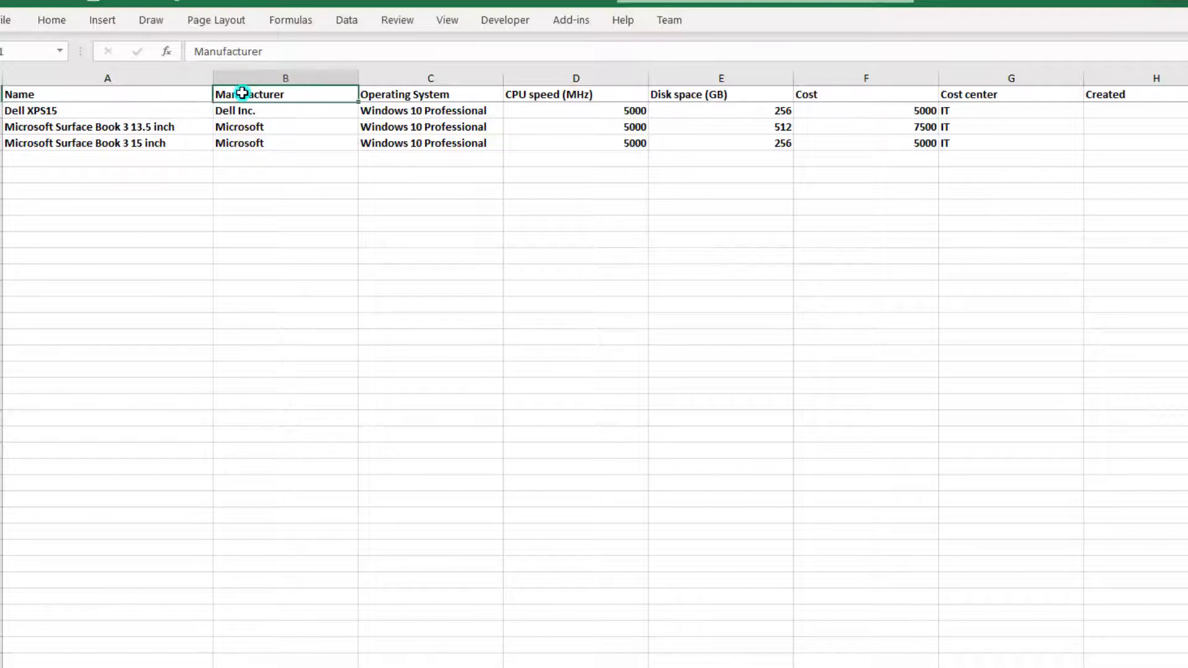
left_click(386, 96)
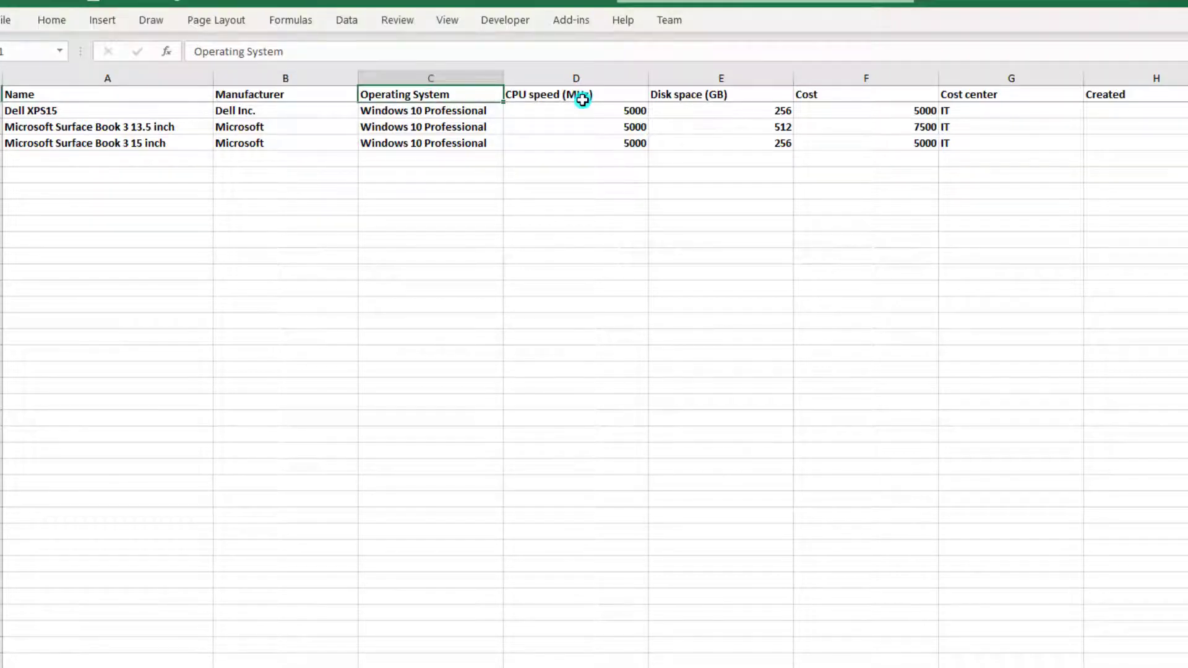
left_click(583, 100)
left_click(667, 94)
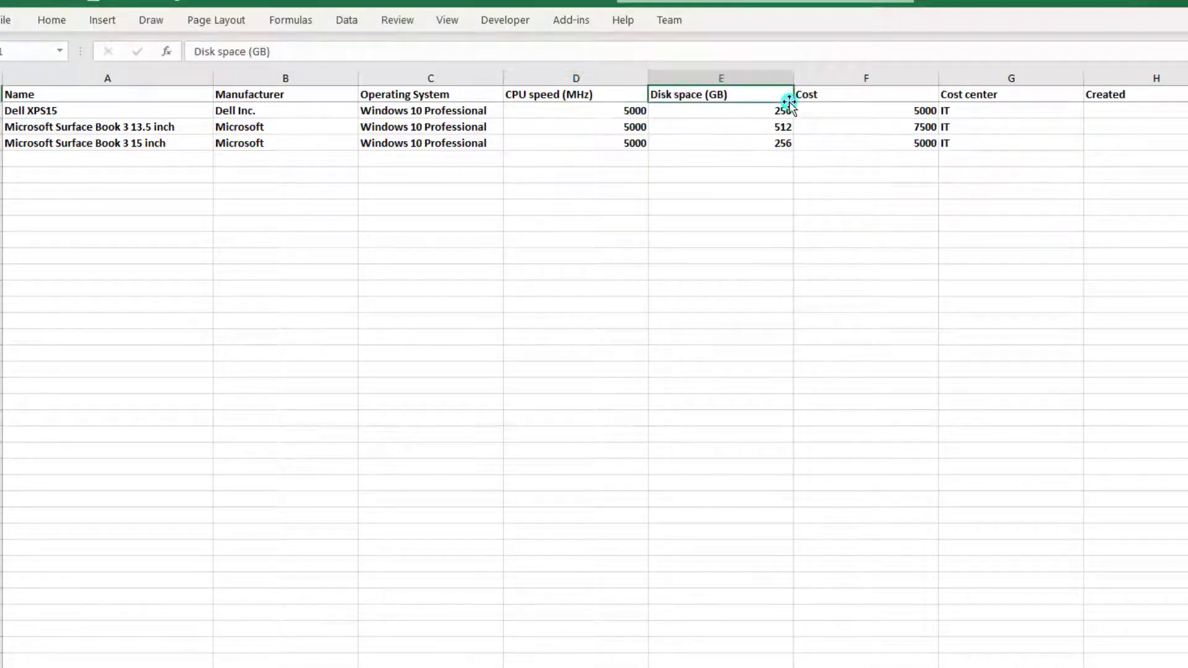
left_click(876, 98)
left_click(974, 97)
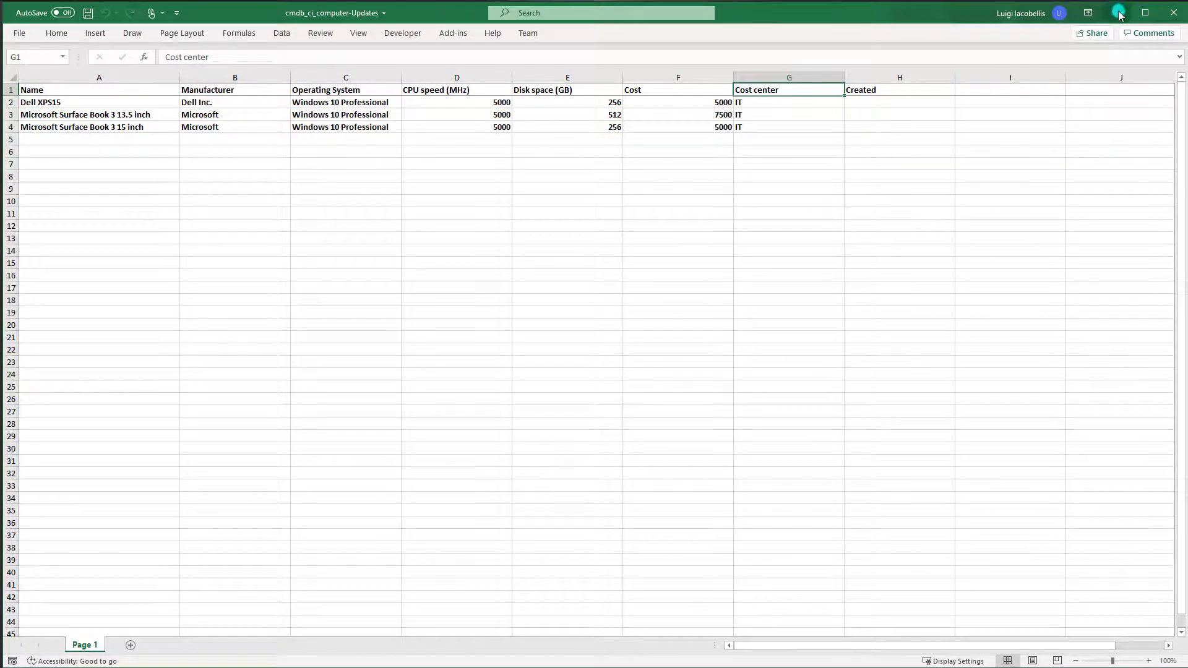
left_click(1116, 13)
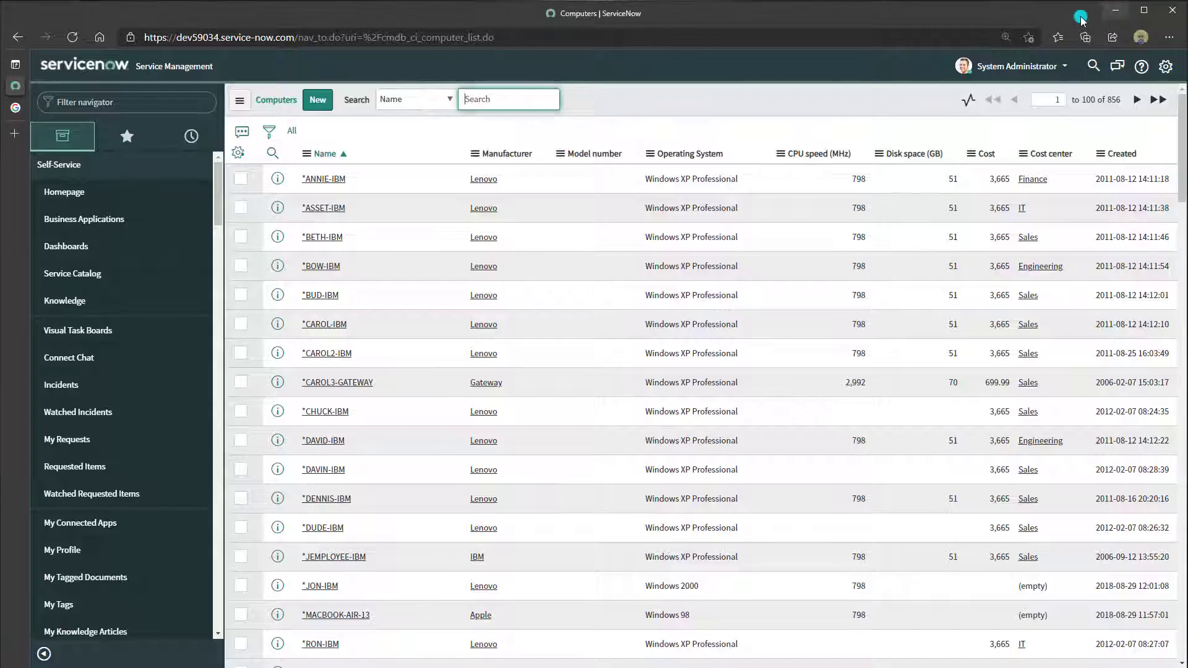
Step: Find the Load Data module under System Import Sets and open it
left_click(110, 103)
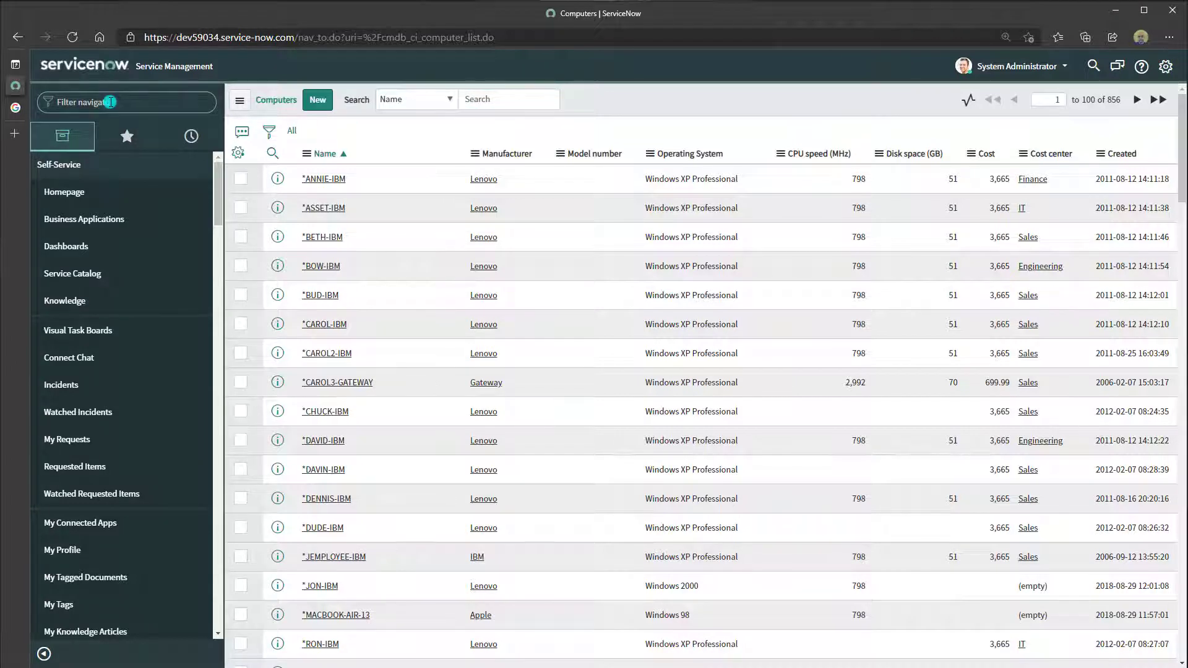
type("load d")
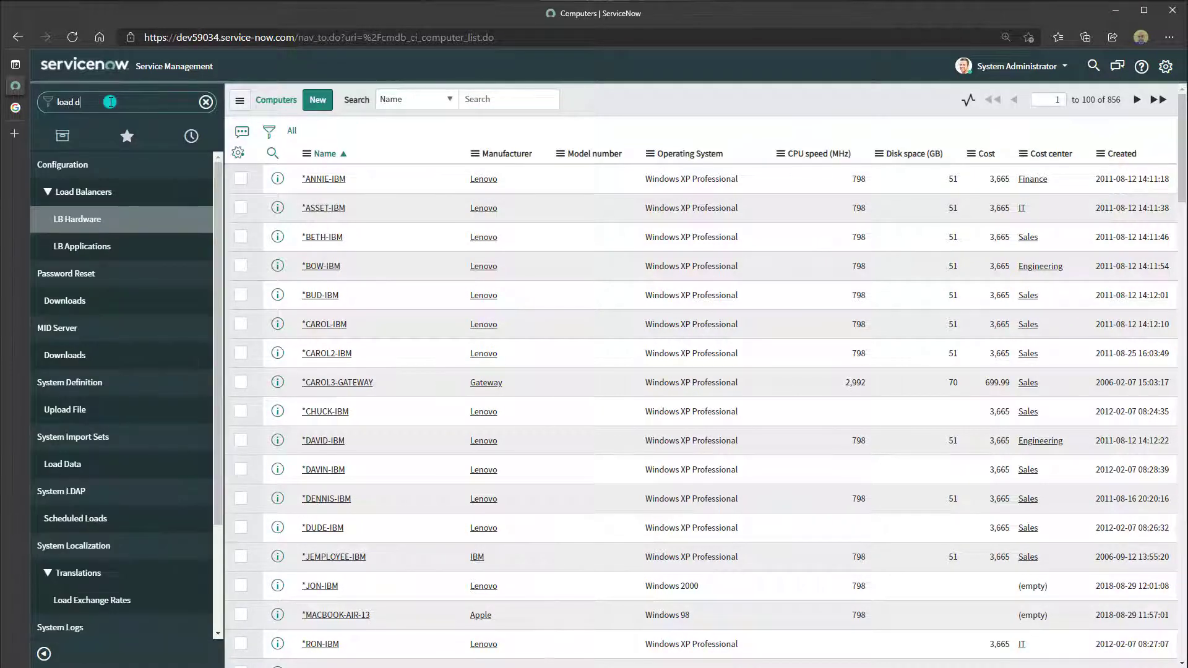
type("ata")
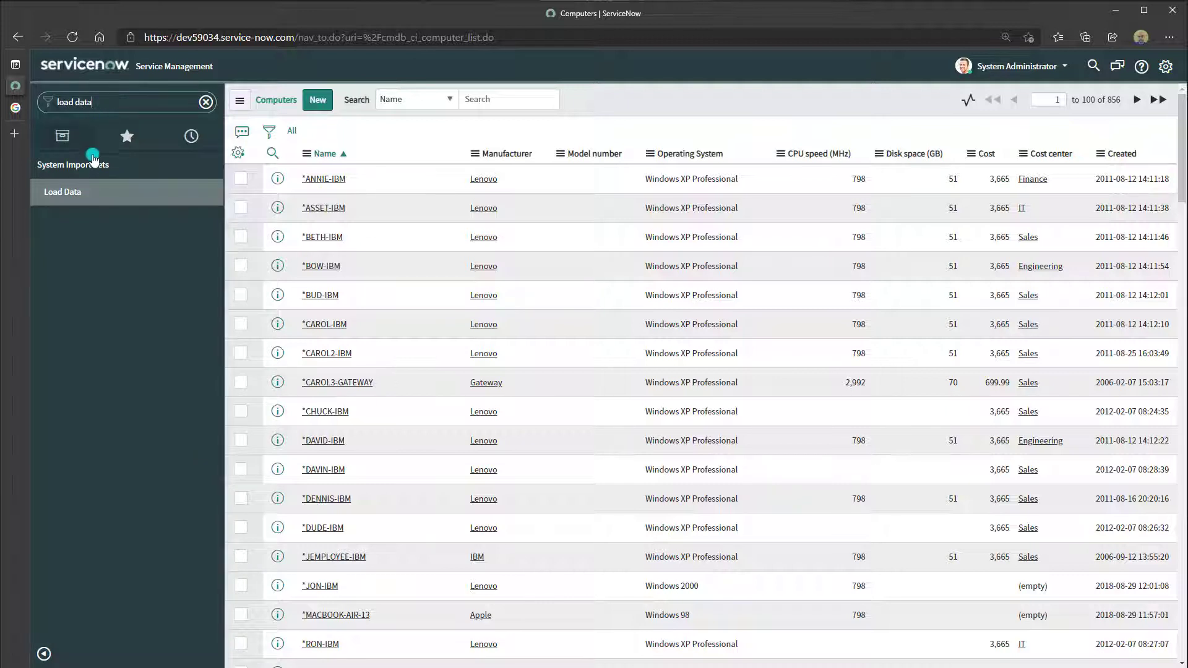
left_click(68, 194)
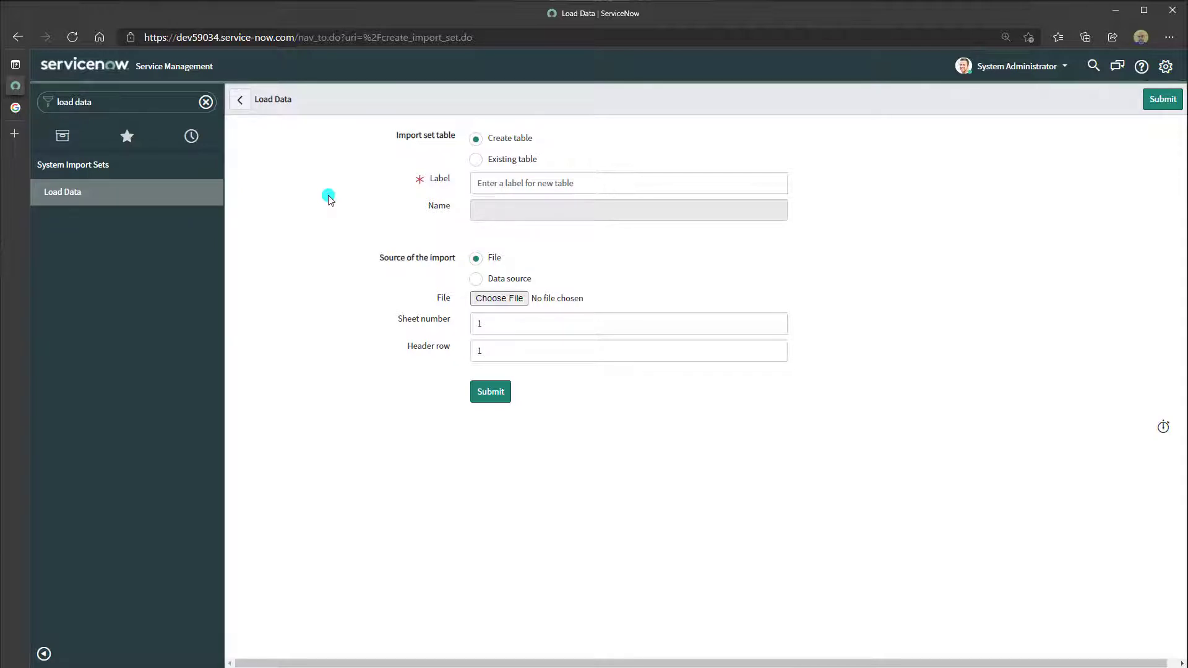
left_click(508, 160)
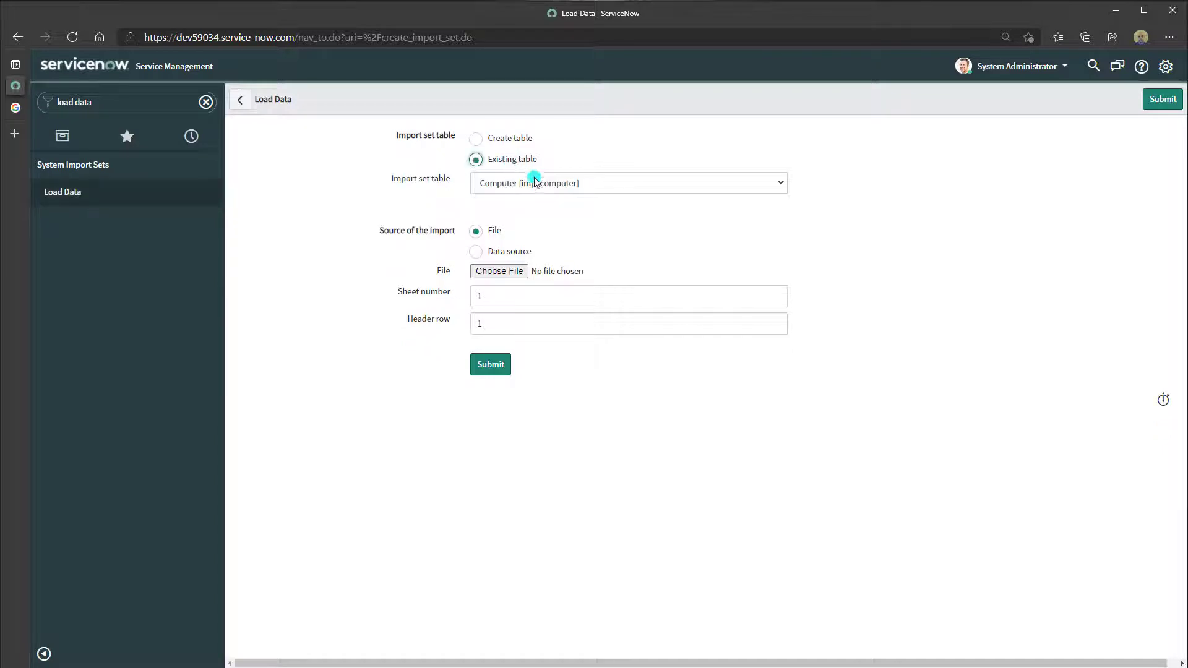
left_click(568, 182)
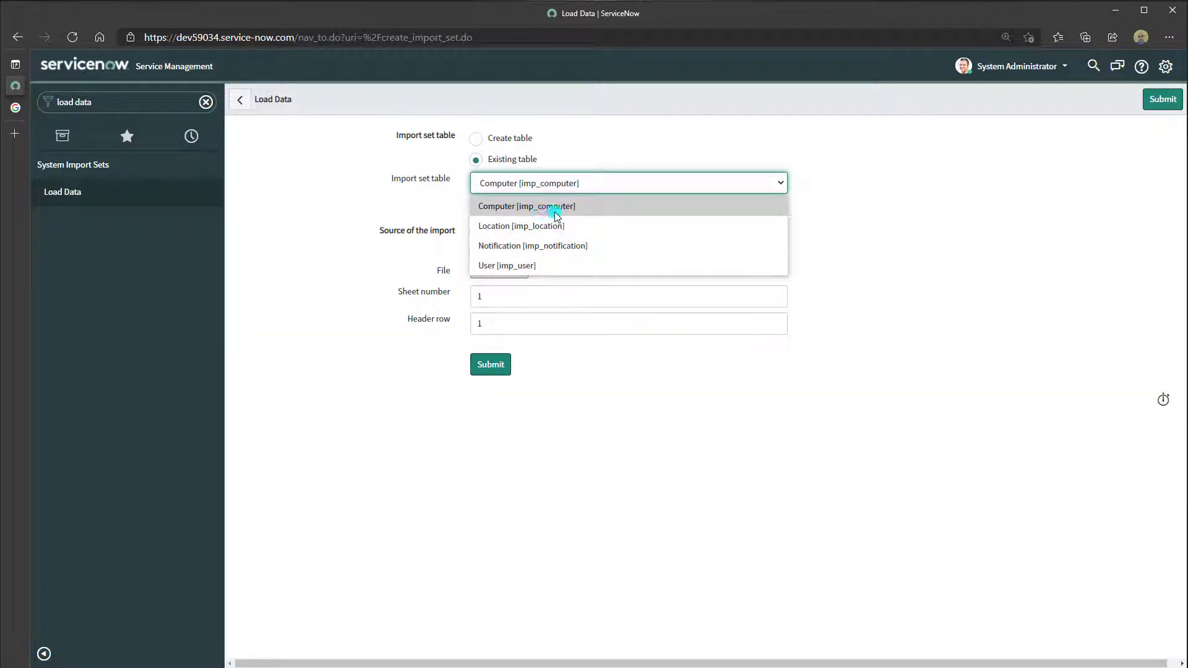
left_click(511, 143)
left_click(511, 144)
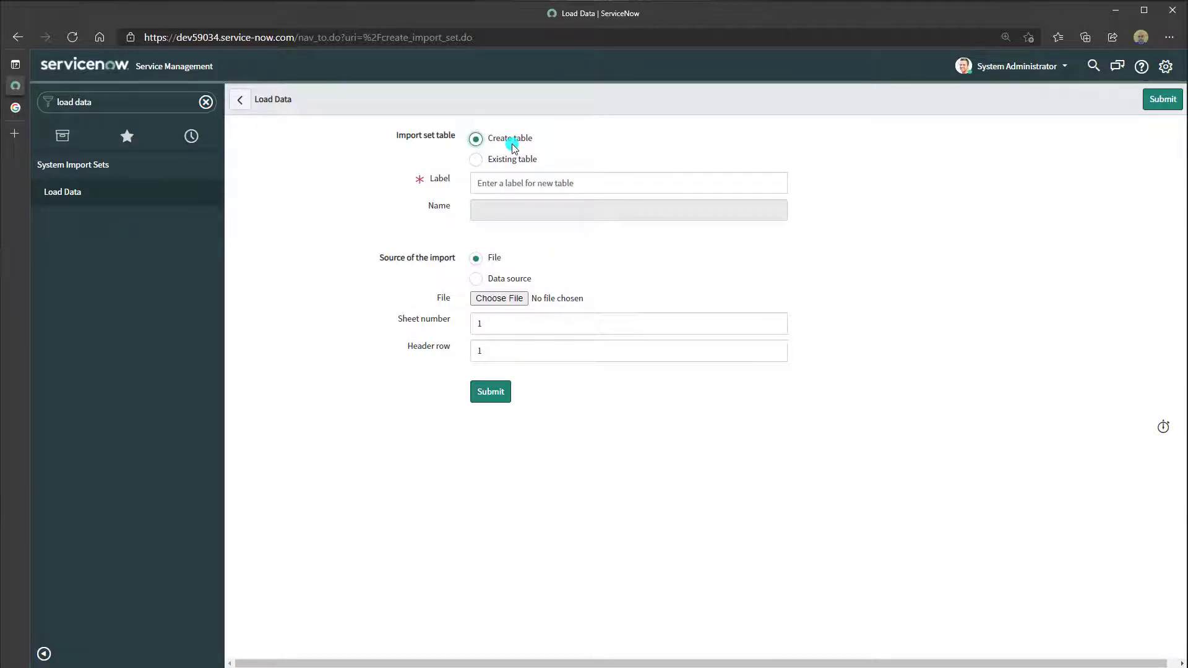
Step: Label the new import set table computer_april2020
left_click(507, 184)
type("com")
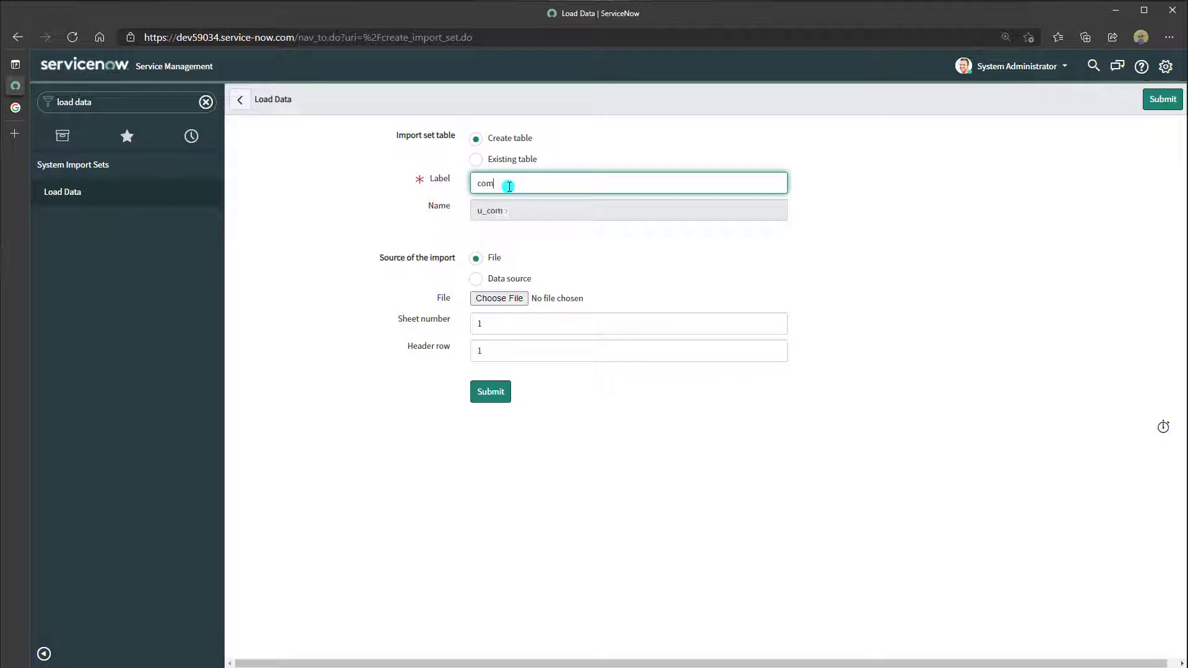
type("puter_april2020")
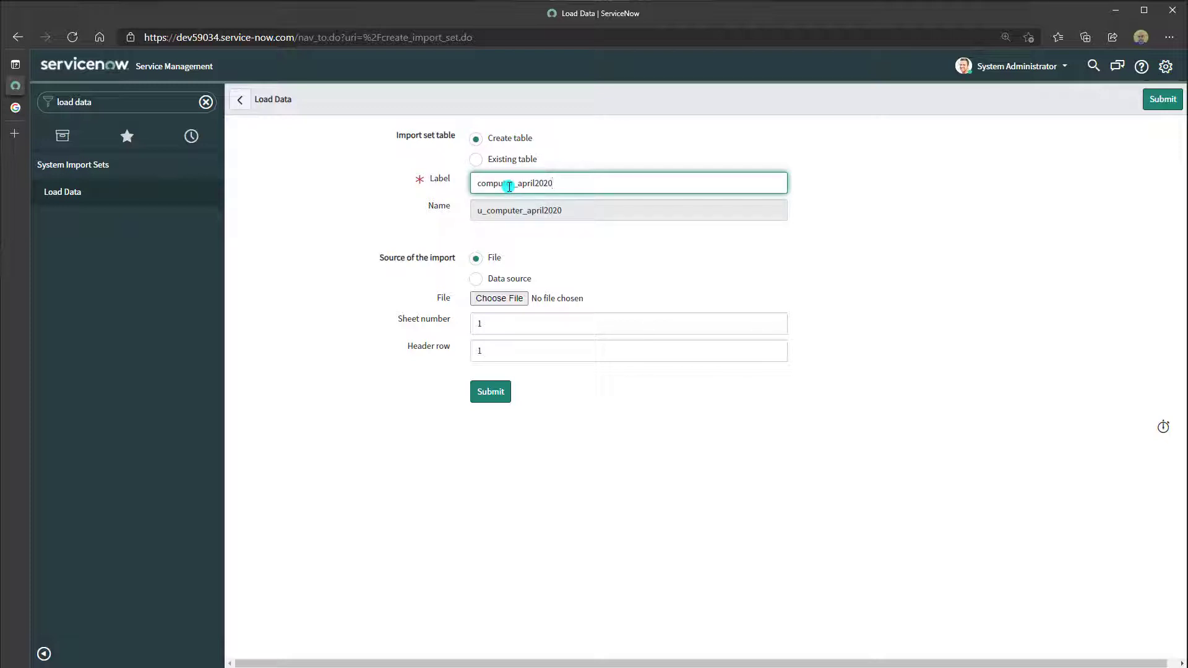
left_click(577, 242)
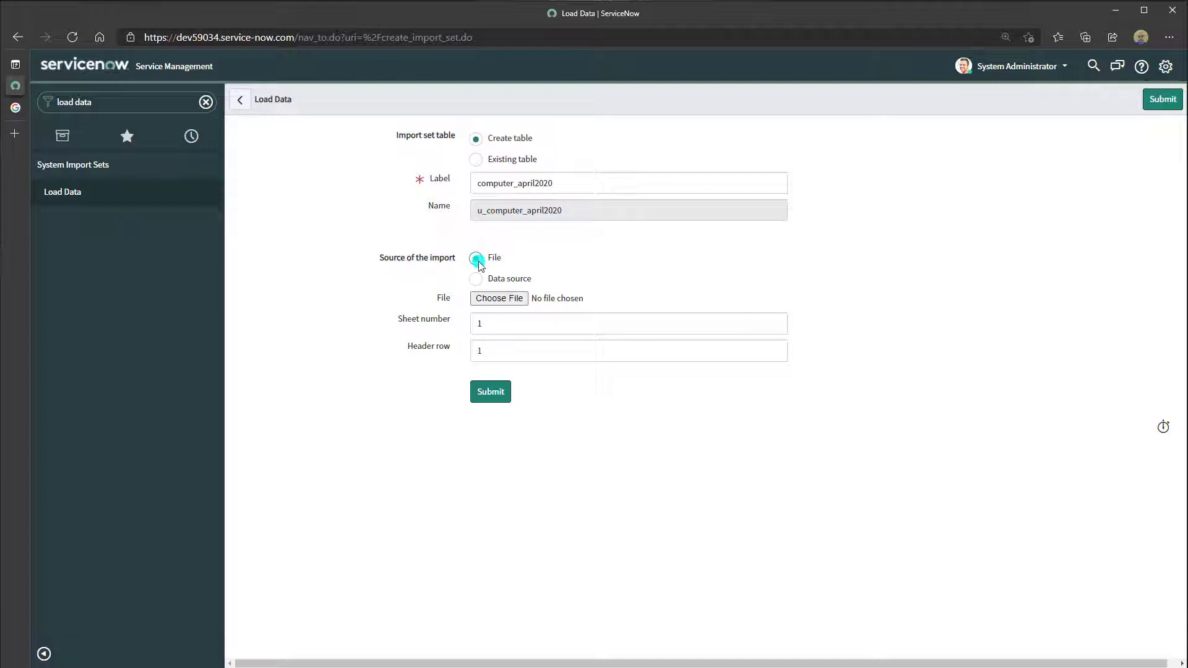
Step: Choose the cmdb_ci_computer-Updates workbook from the Downloads Import folder as the file to import
left_click(489, 300)
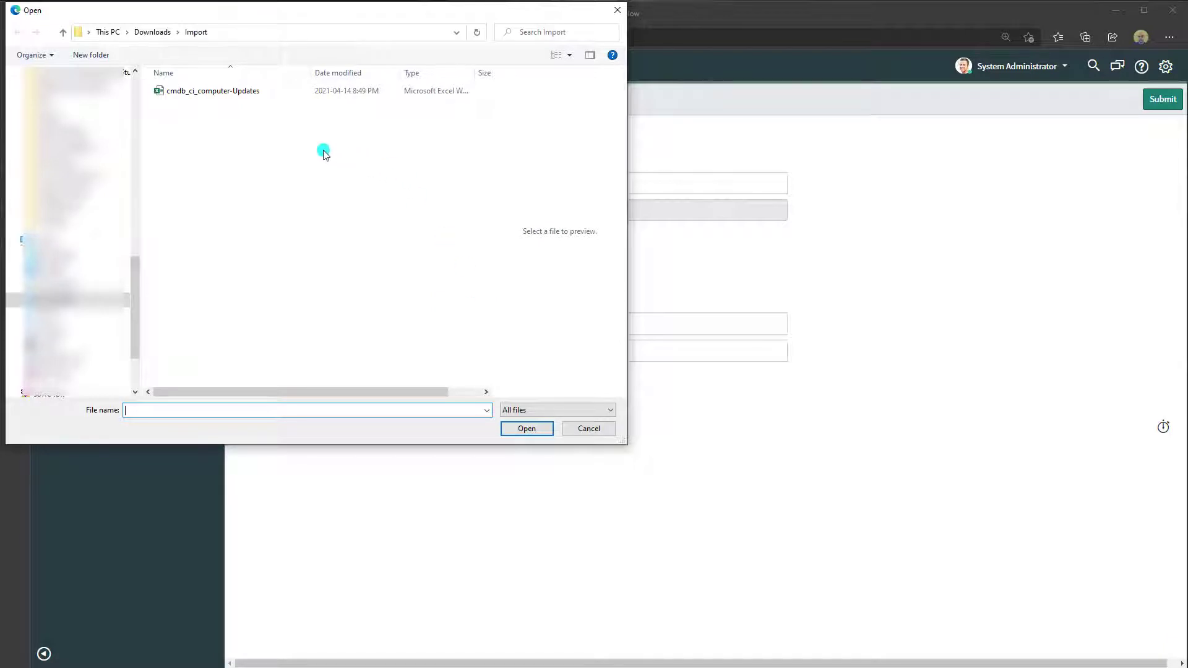
left_click(192, 92)
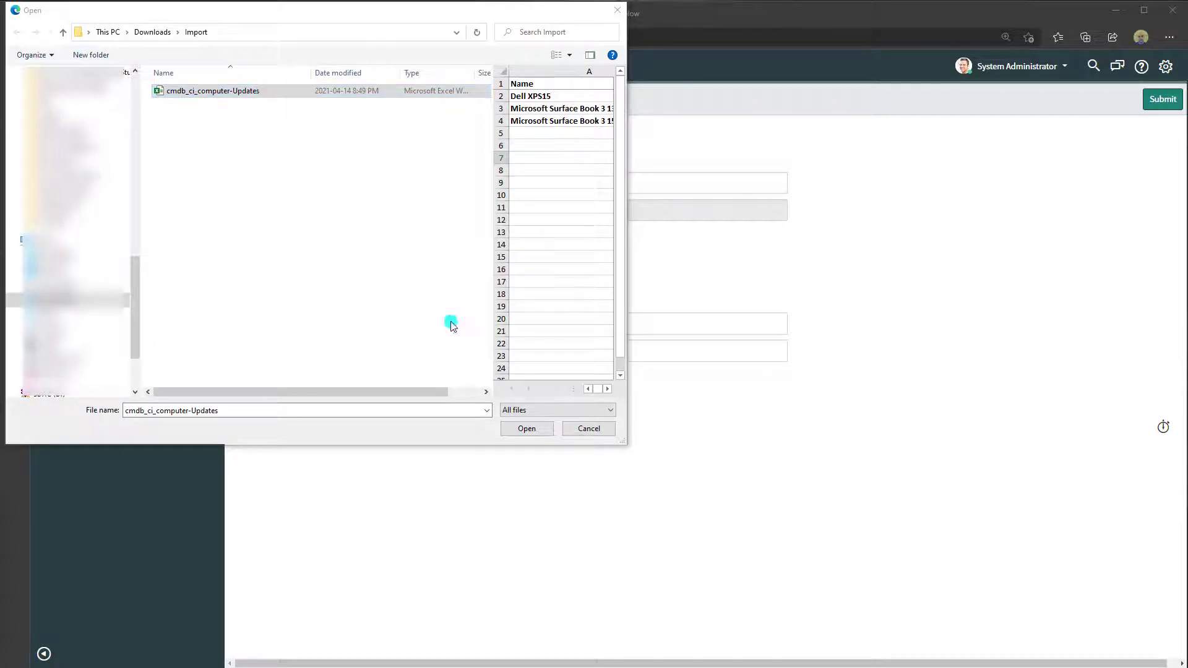
left_click(526, 428)
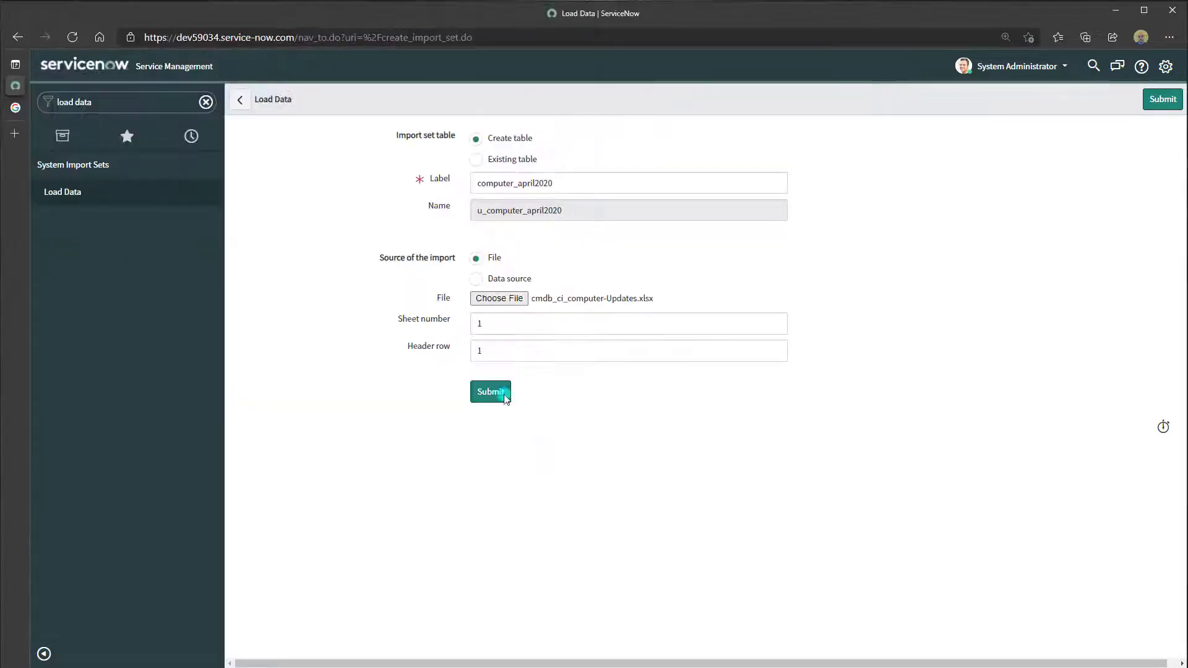
Step: Submit the data load with sheet number 1 and header row 1, and check the processing message
left_click(516, 327)
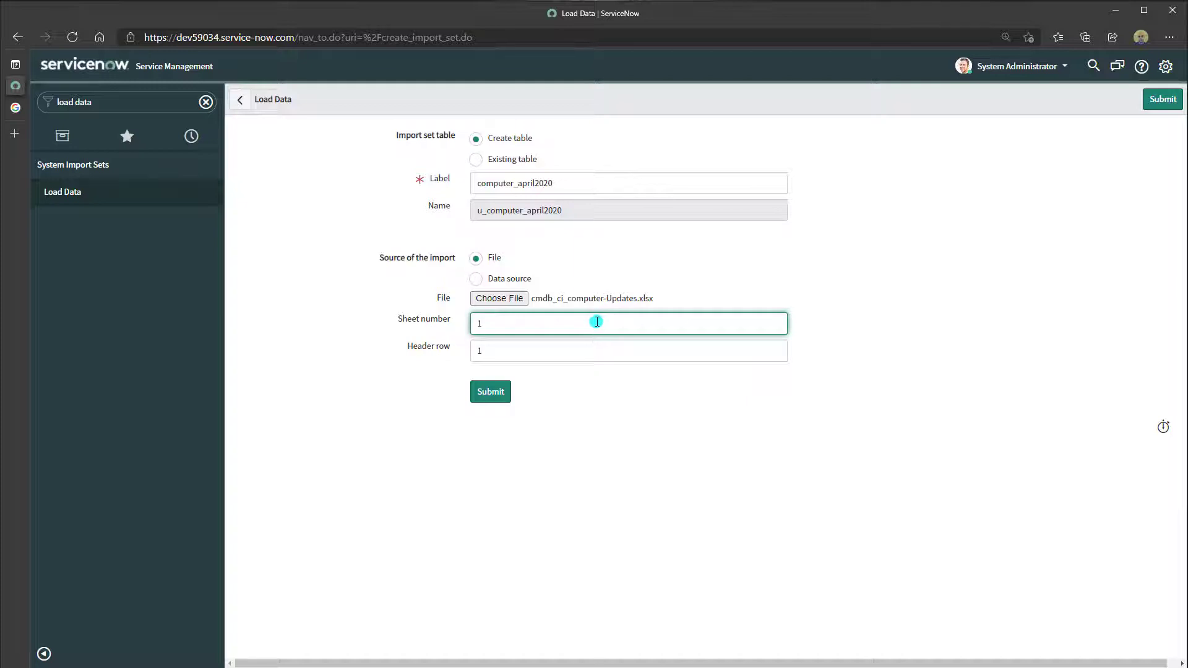
left_click(533, 356)
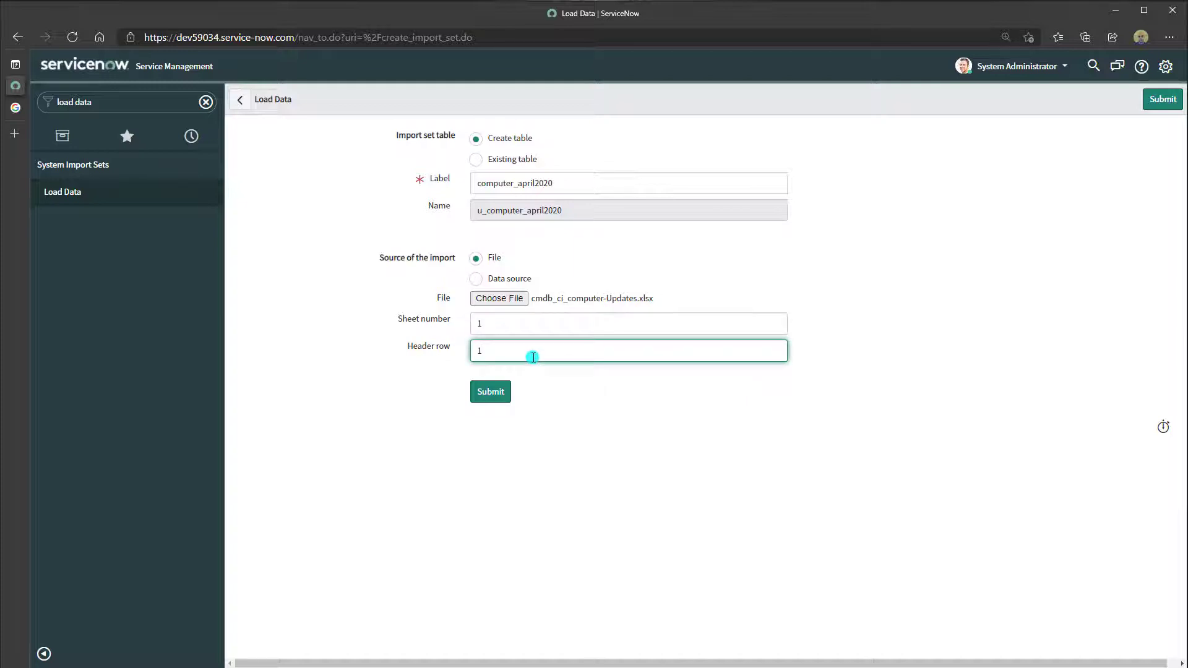
left_click(568, 401)
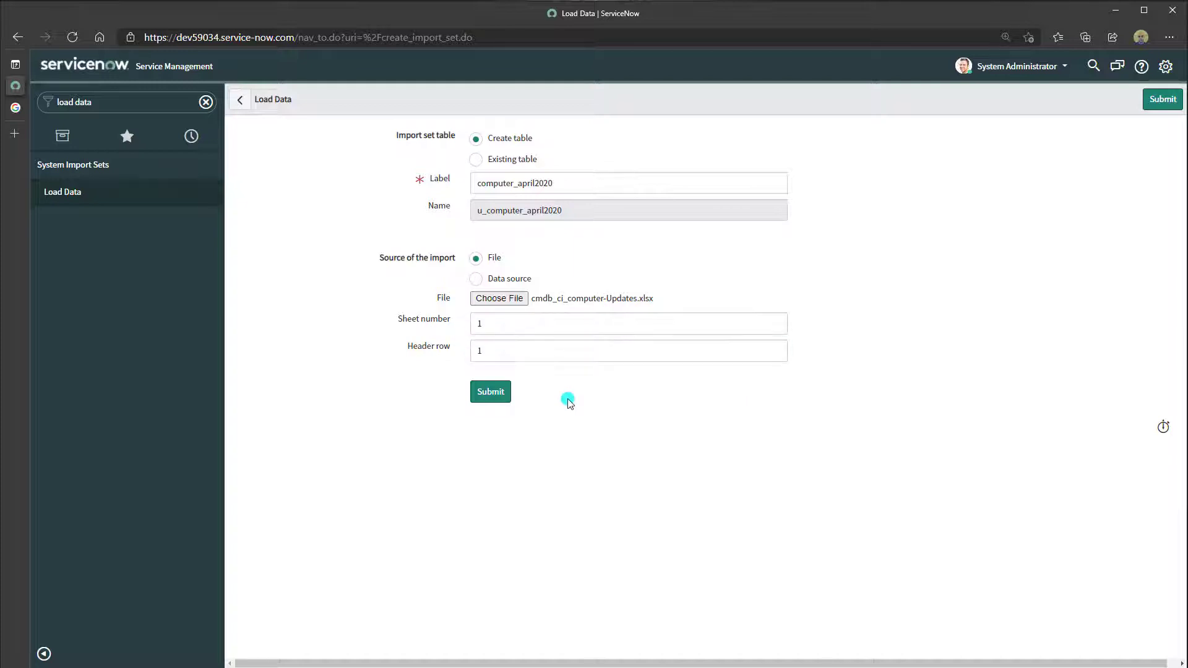
left_click(492, 392)
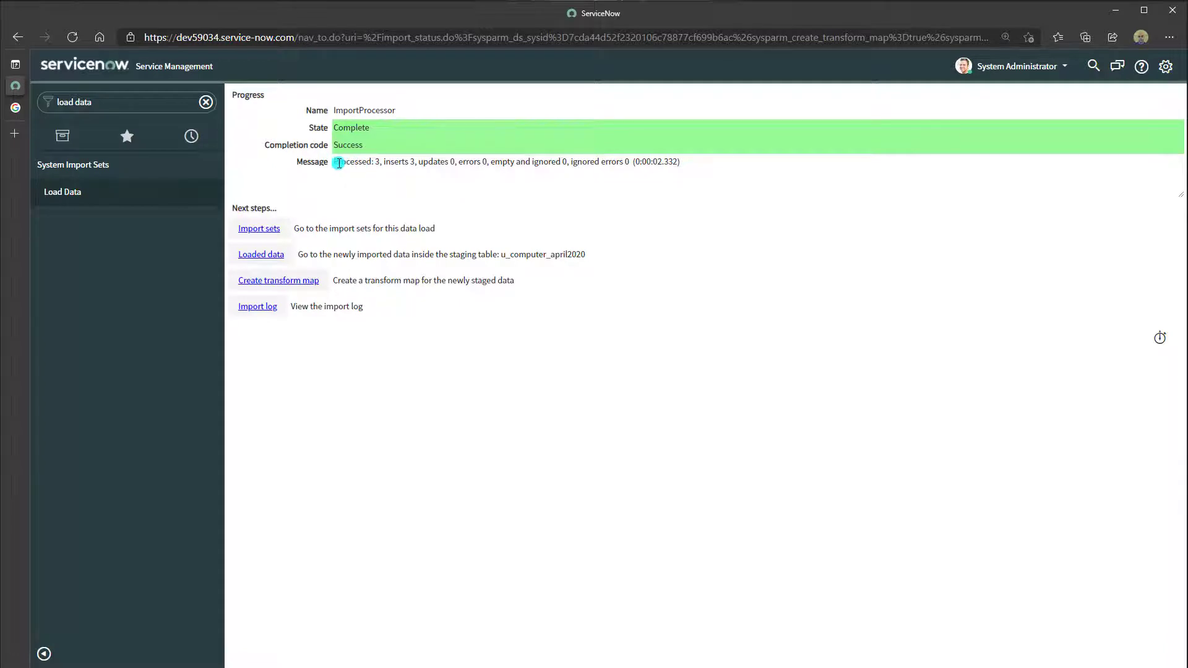
left_click_drag(338, 163, 385, 162)
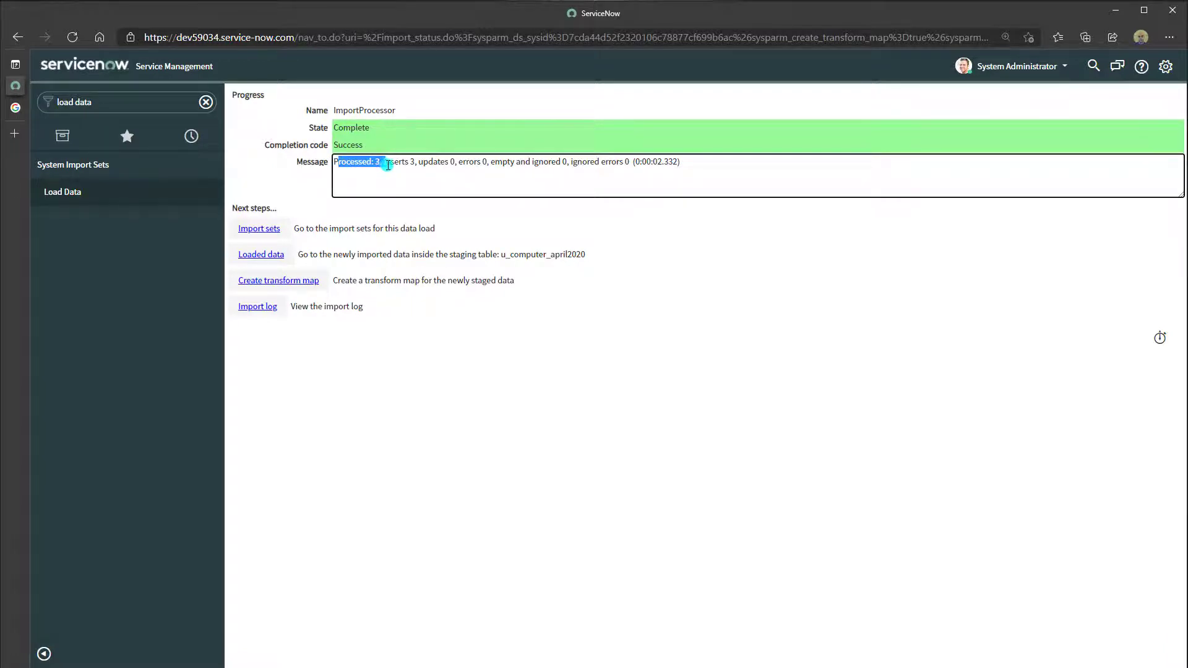
left_click(388, 164)
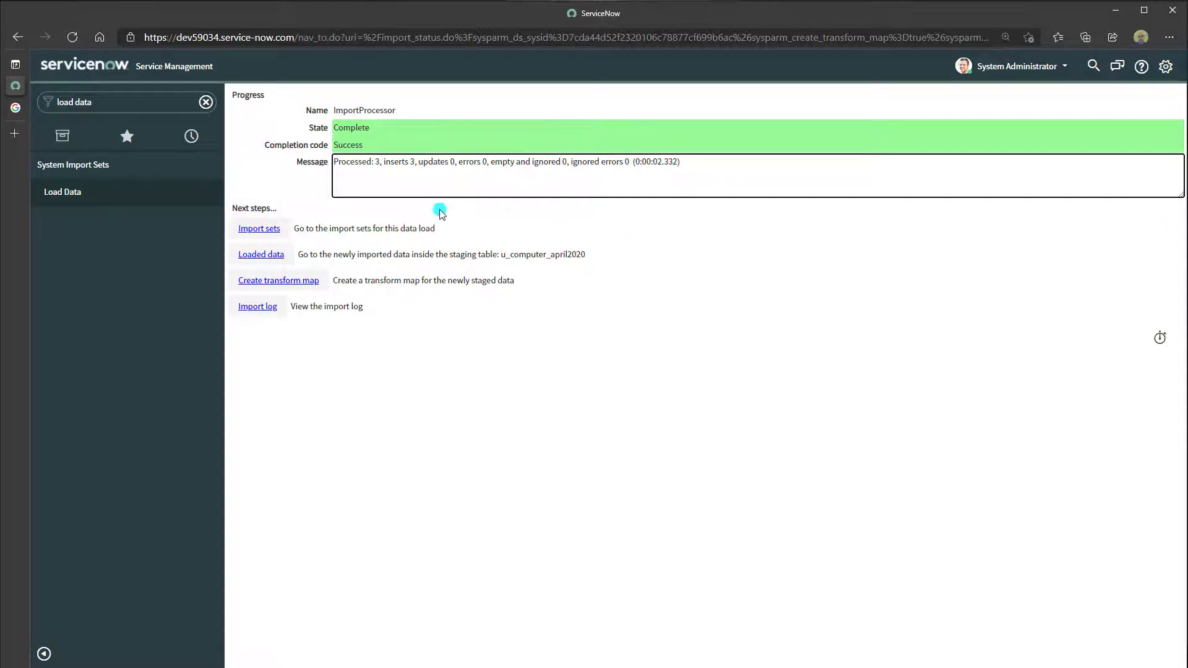
Step: Open the import sets for this data load in a new browser tab and open the computer_april2020 import set record
right_click(264, 233)
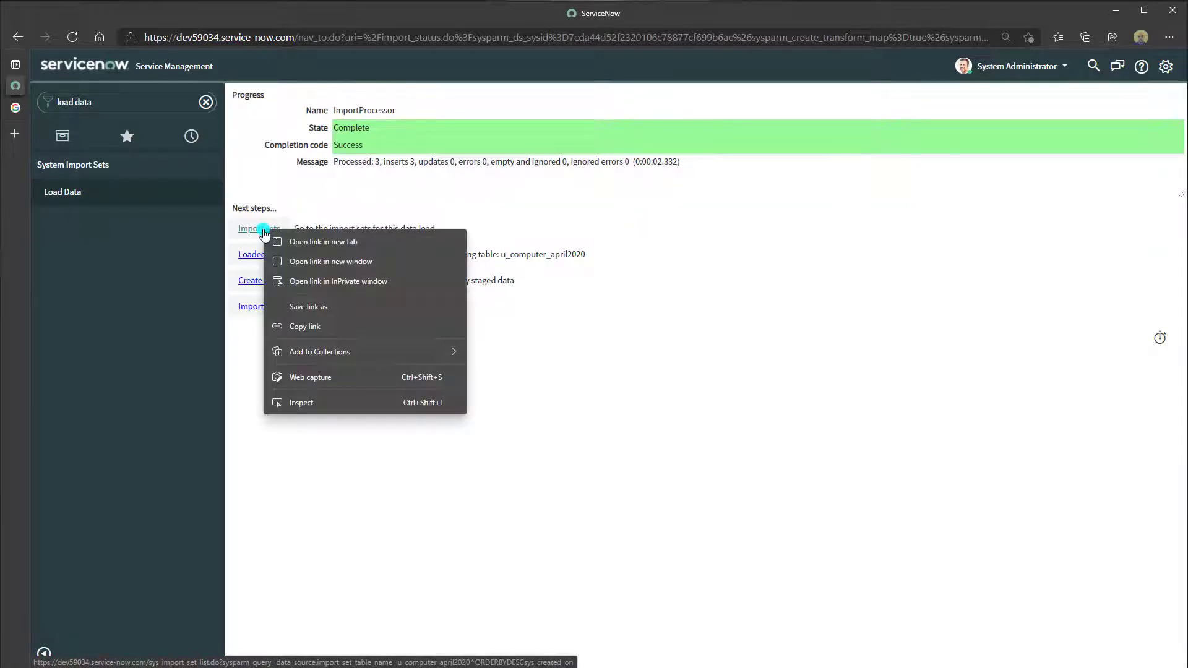
left_click(300, 236)
left_click(15, 111)
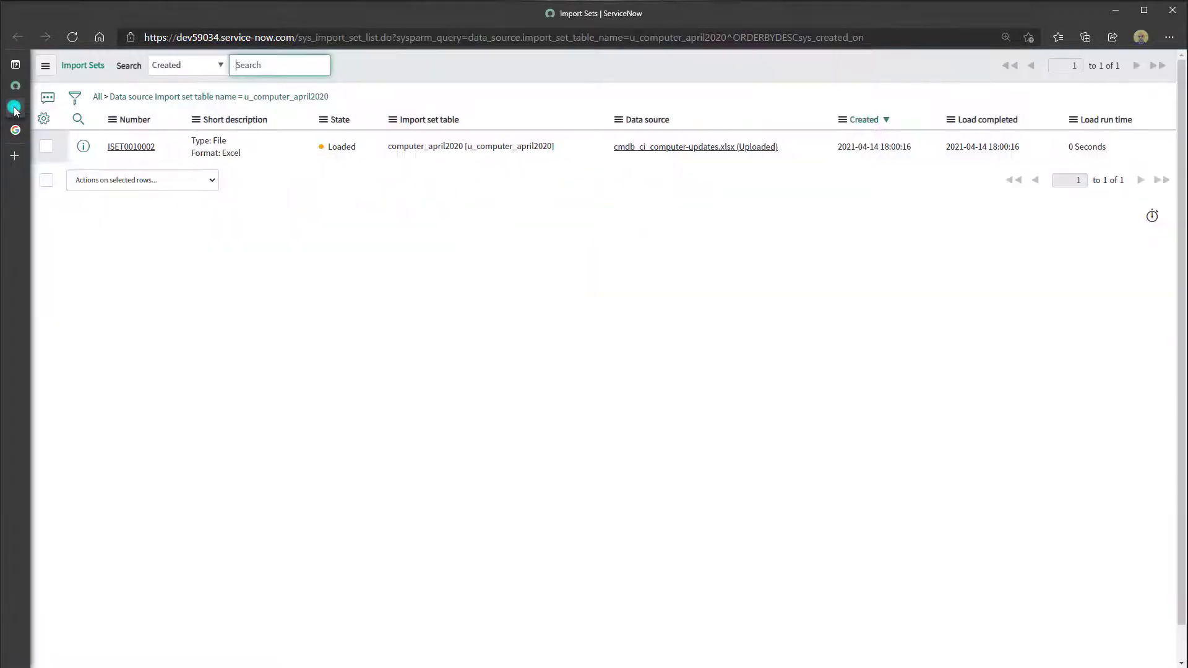
left_click(119, 149)
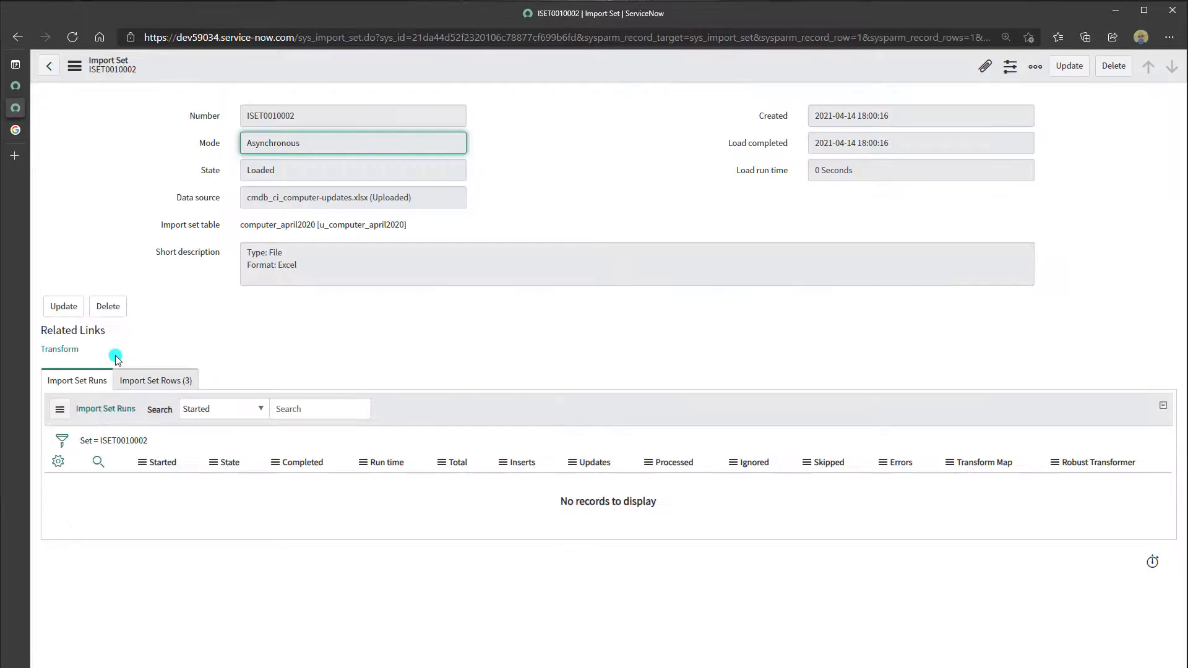
Step: Preview the first import set row and place the Excel workbook window beside it to compare the source data
left_click(138, 378)
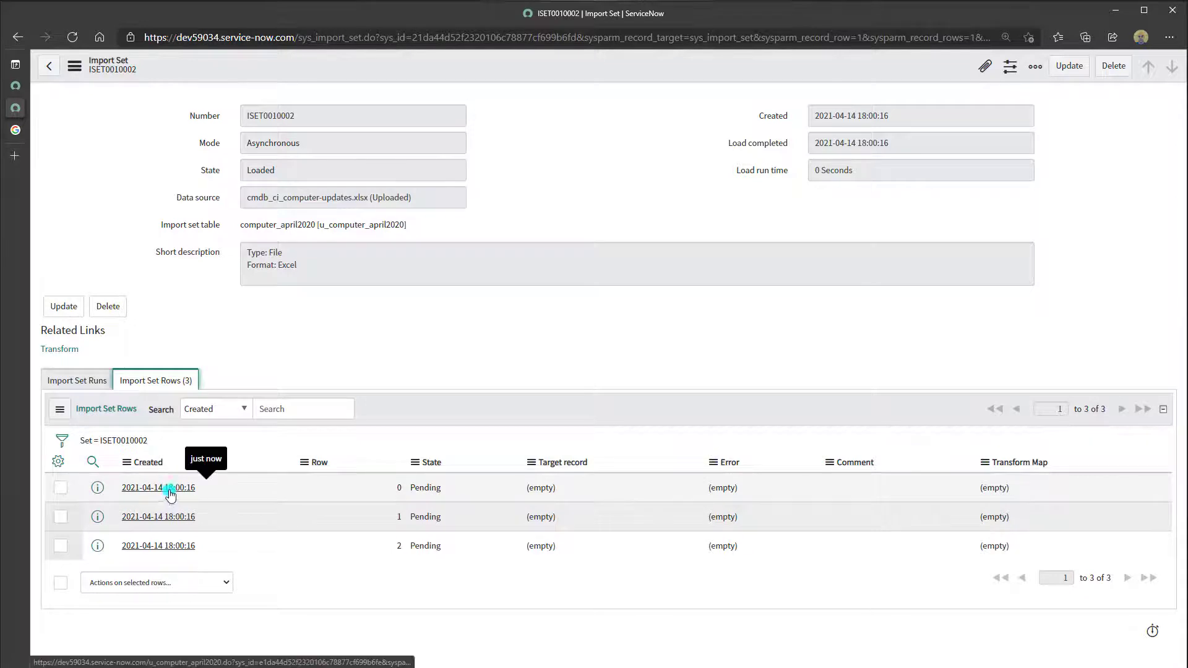
left_click(96, 489)
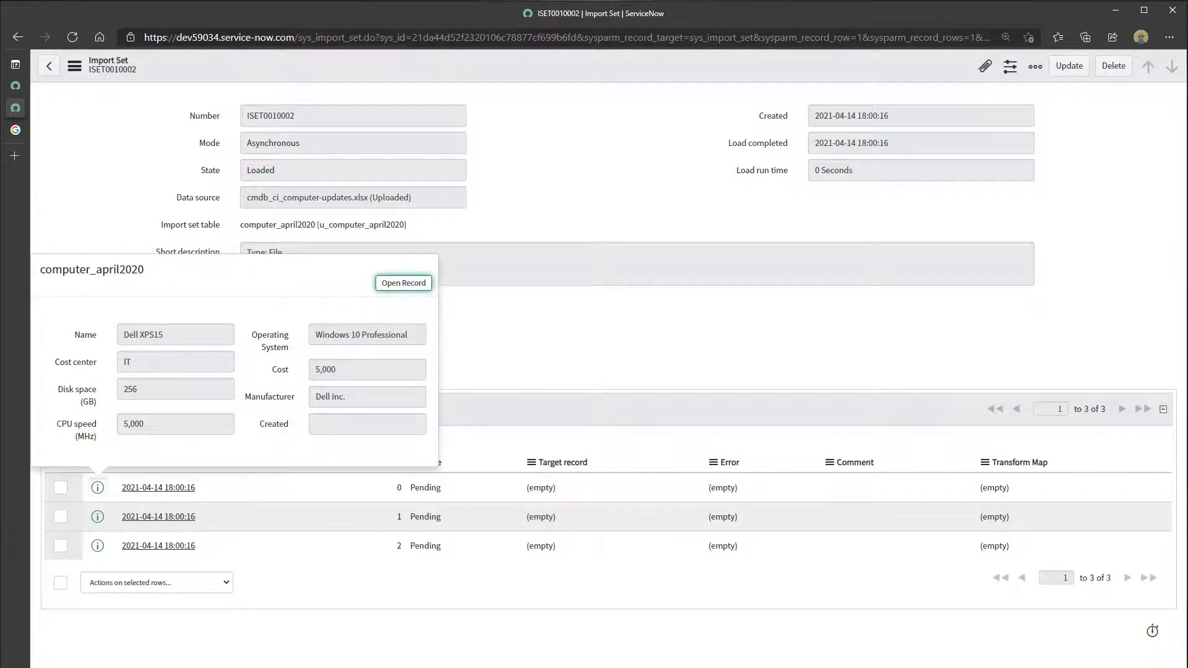
key("alt+Tab")
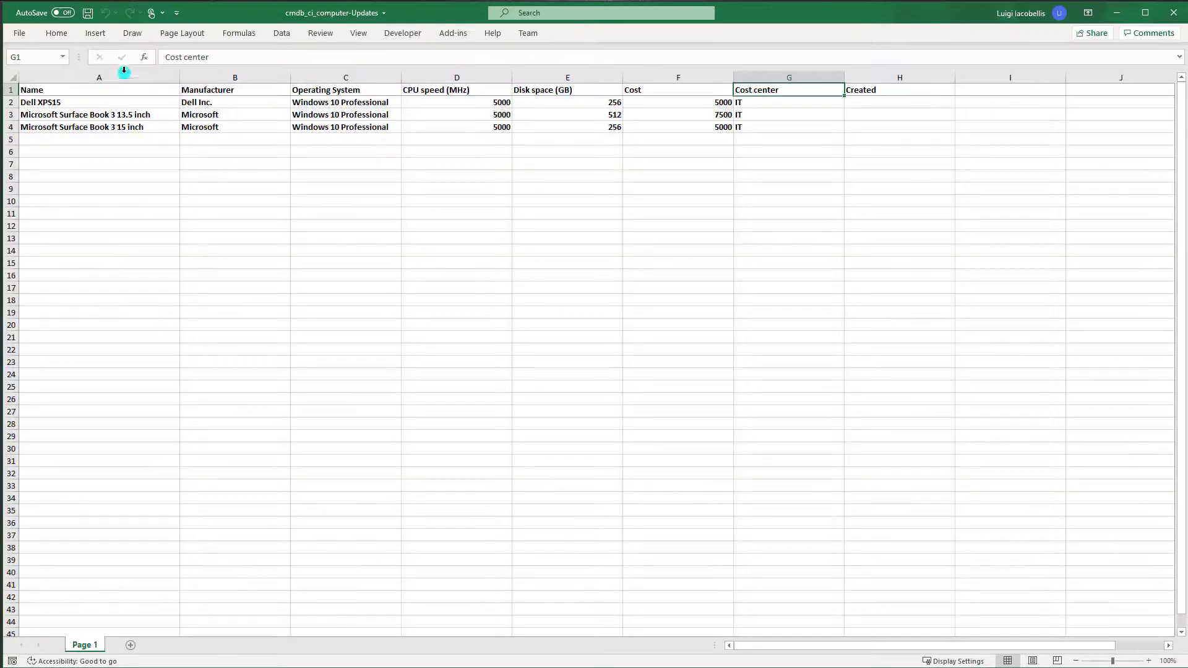
left_click_drag(229, 9, 677, 81)
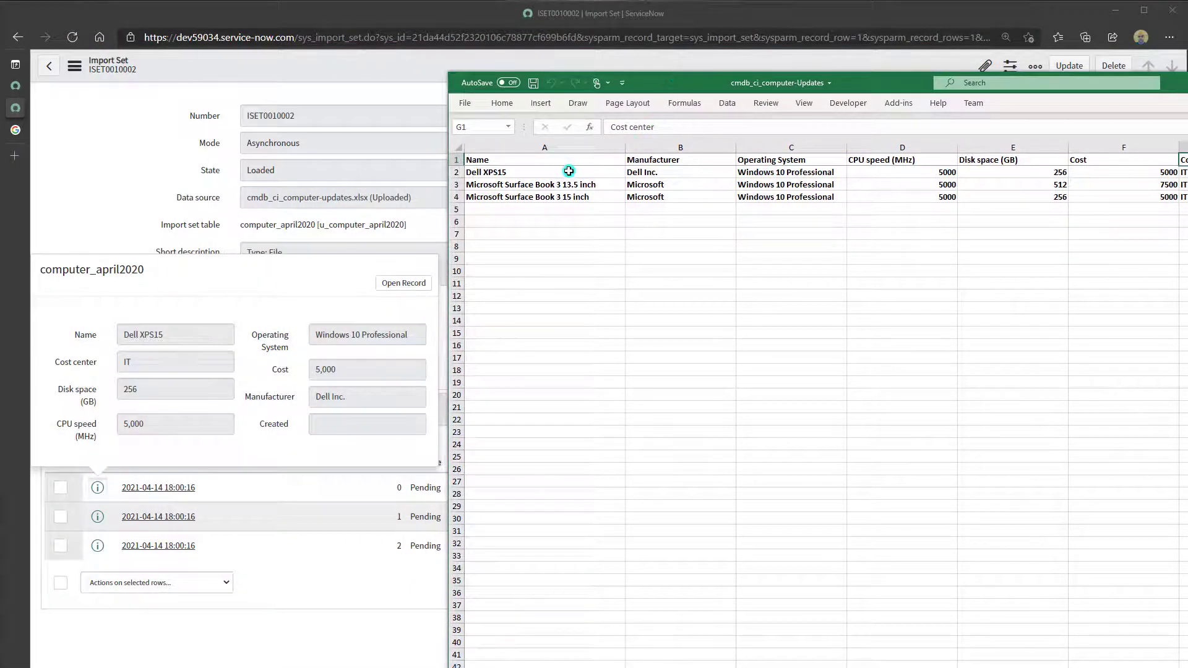
Step: Compare the workbook's Dell XPS15 row, including its cost center, with the previewed import set row and minimize the workbook window
left_click_drag(566, 172, 1115, 172)
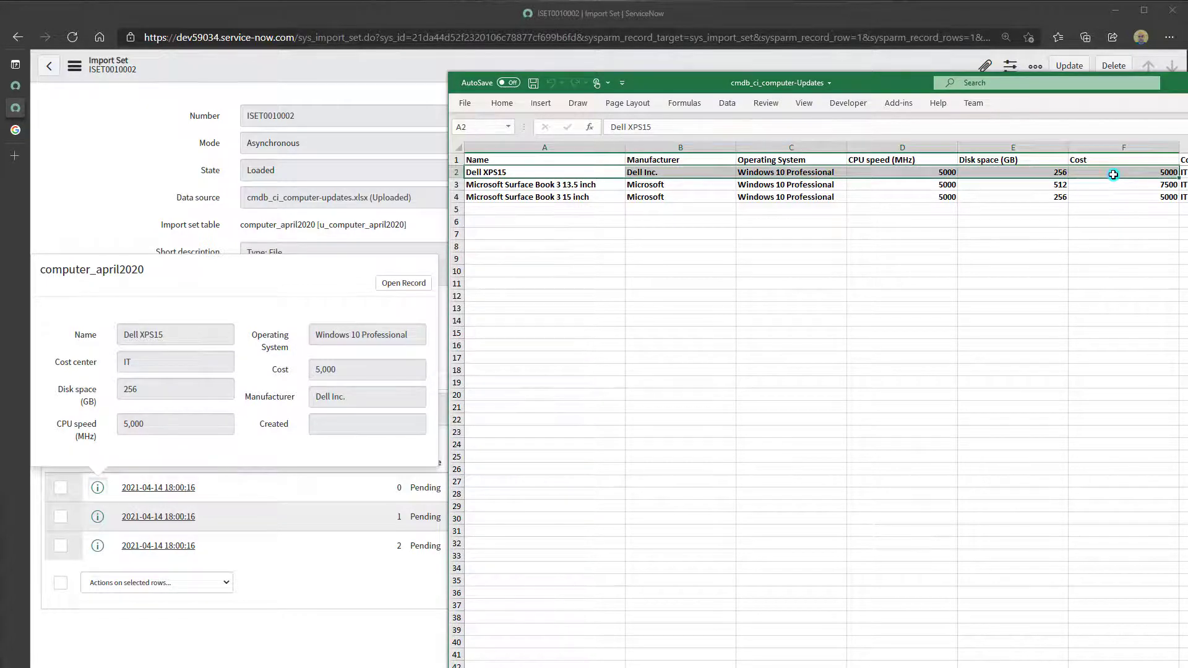
left_click_drag(907, 87, 453, 93)
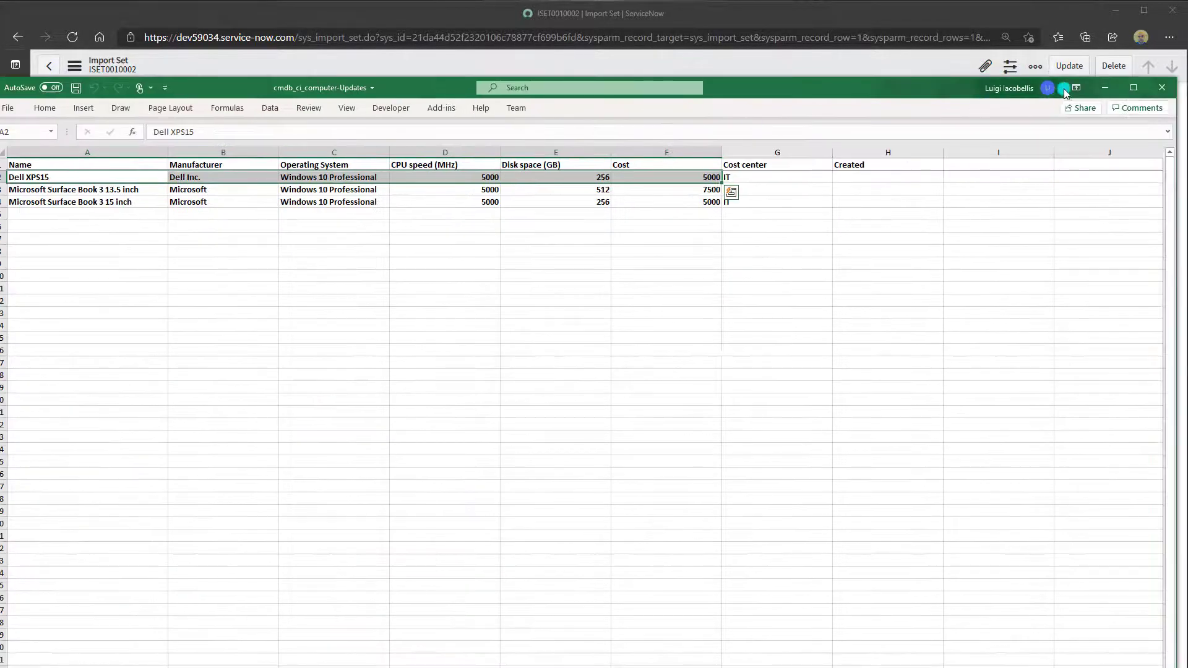
left_click(1107, 89)
Step: Return to the data load's completion page and start a transform map for the staged data named Computer_Import
left_click(17, 87)
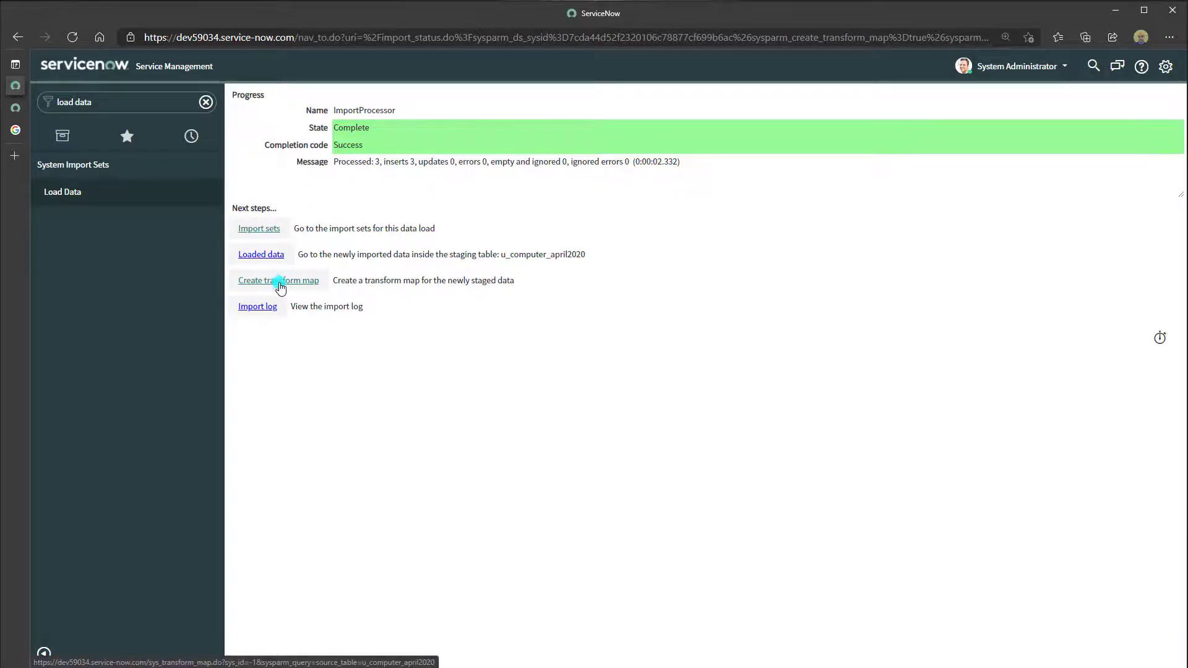
left_click(259, 286)
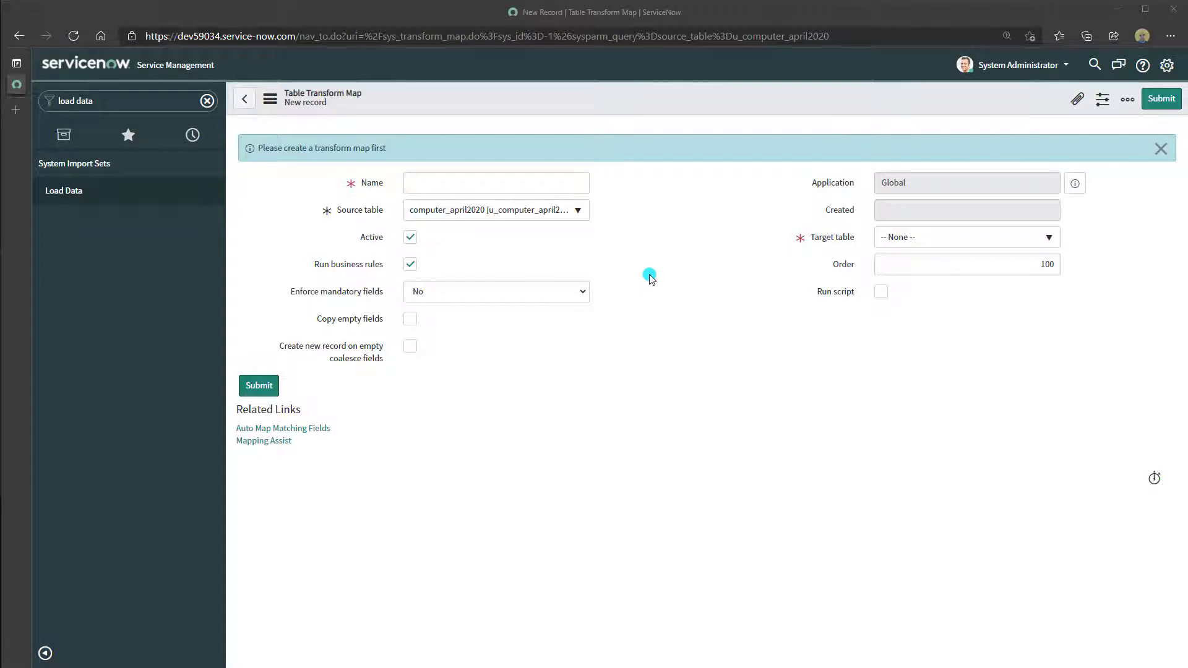
left_click(461, 181)
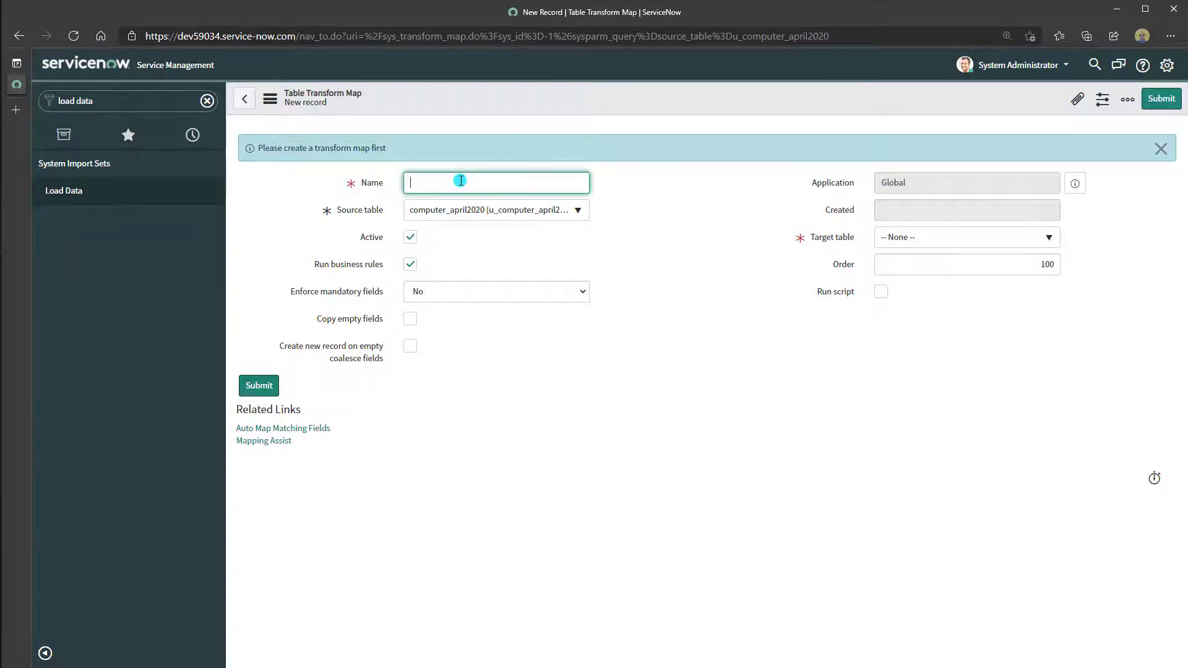
type("Computer_Import")
Step: Keep mandatory field enforcement at No and enable creating new records on empty coalesce fields for the transform map
left_click(446, 298)
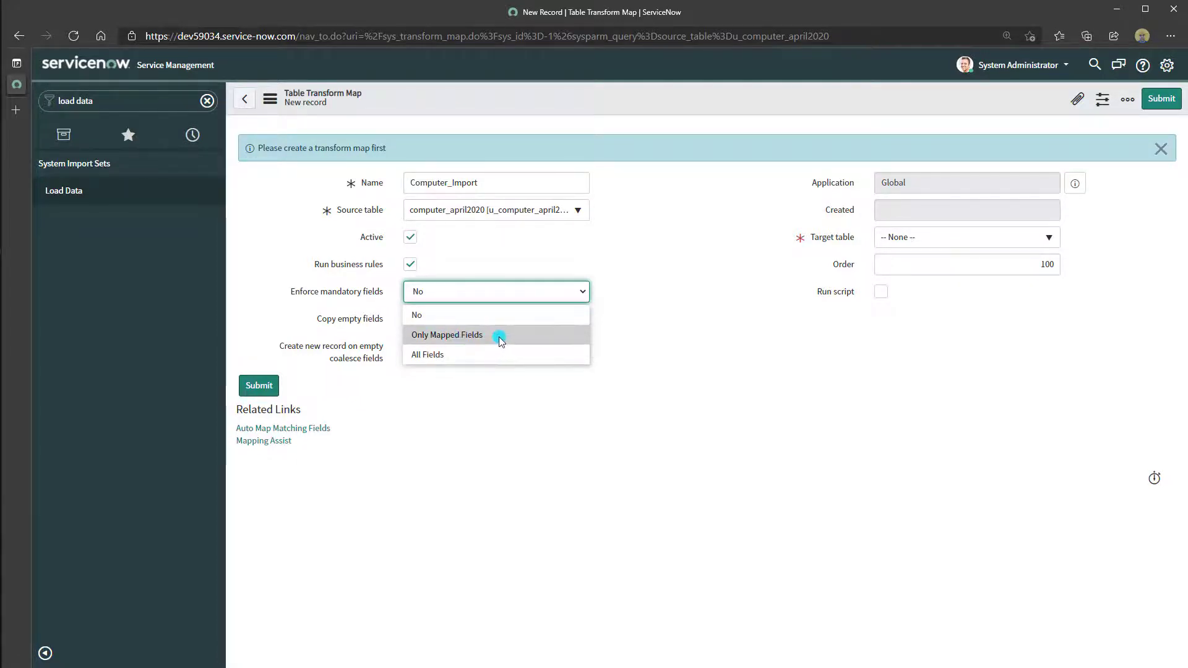
left_click(445, 314)
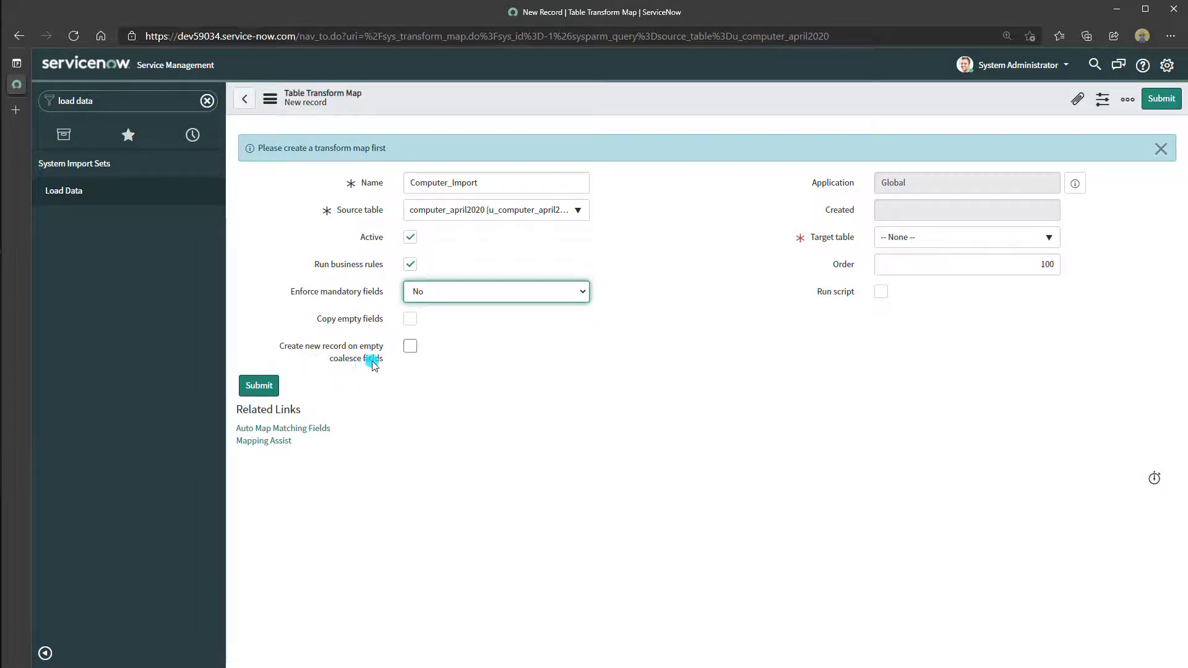
mouse_move(373, 363)
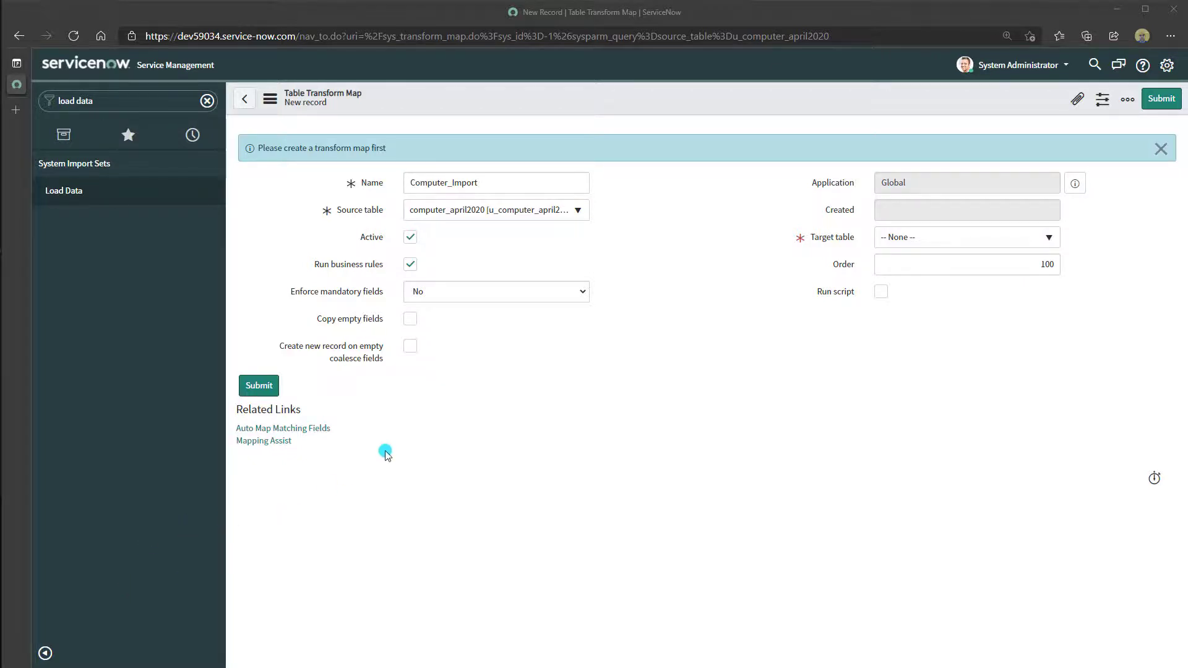
left_click(410, 346)
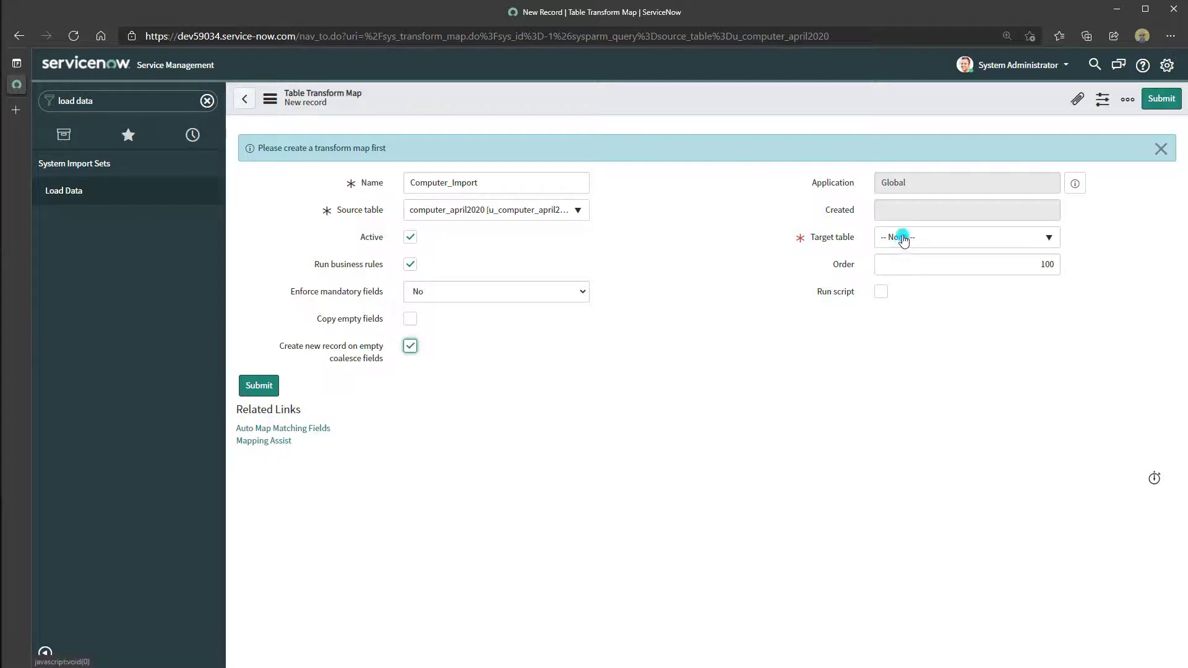
Step: Set the transform map's target table to Computer [cmdb_ci_computer] and submit the new map
left_click(963, 236)
left_click(963, 236)
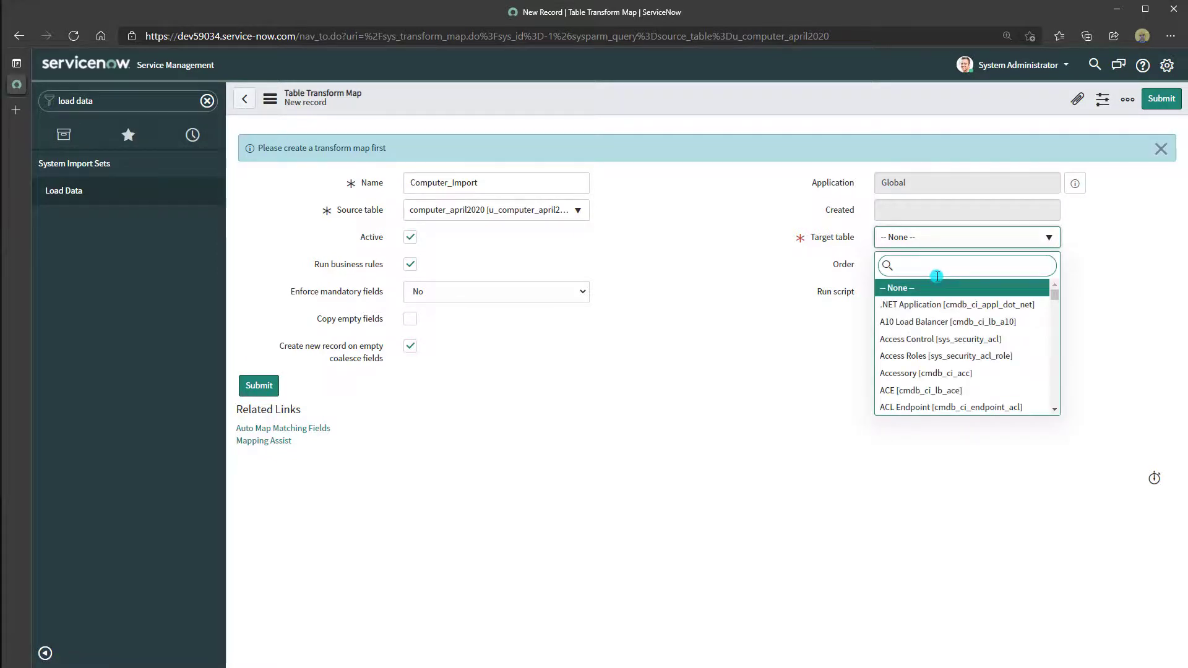
type("cmdb")
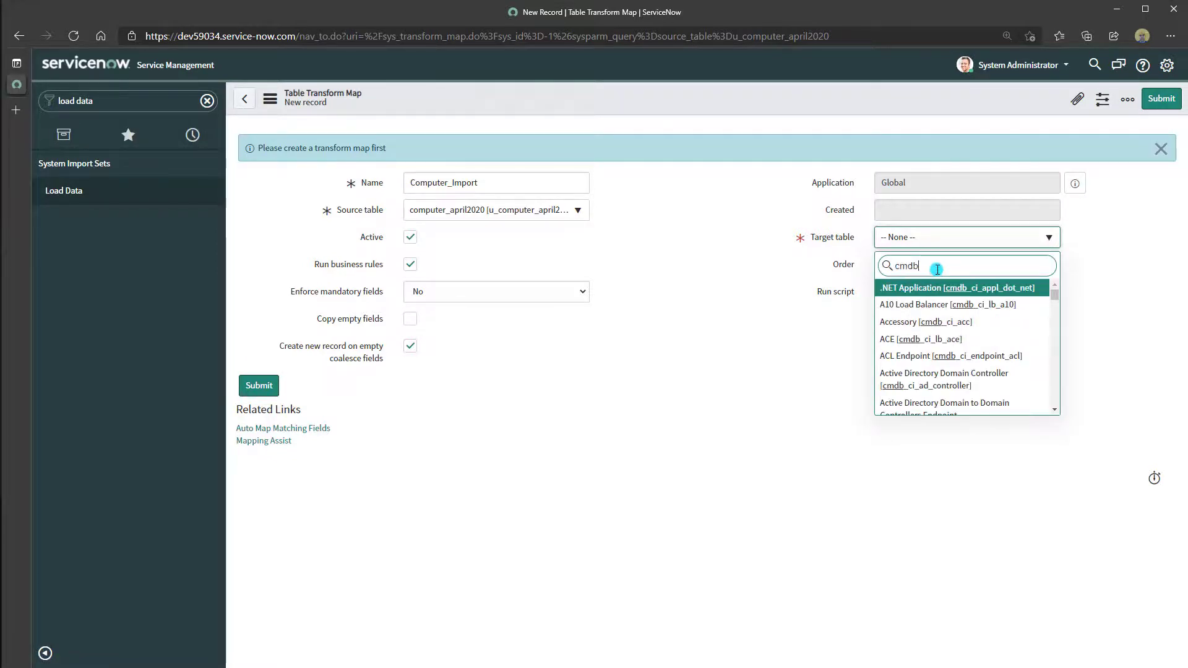
type("_ci_com")
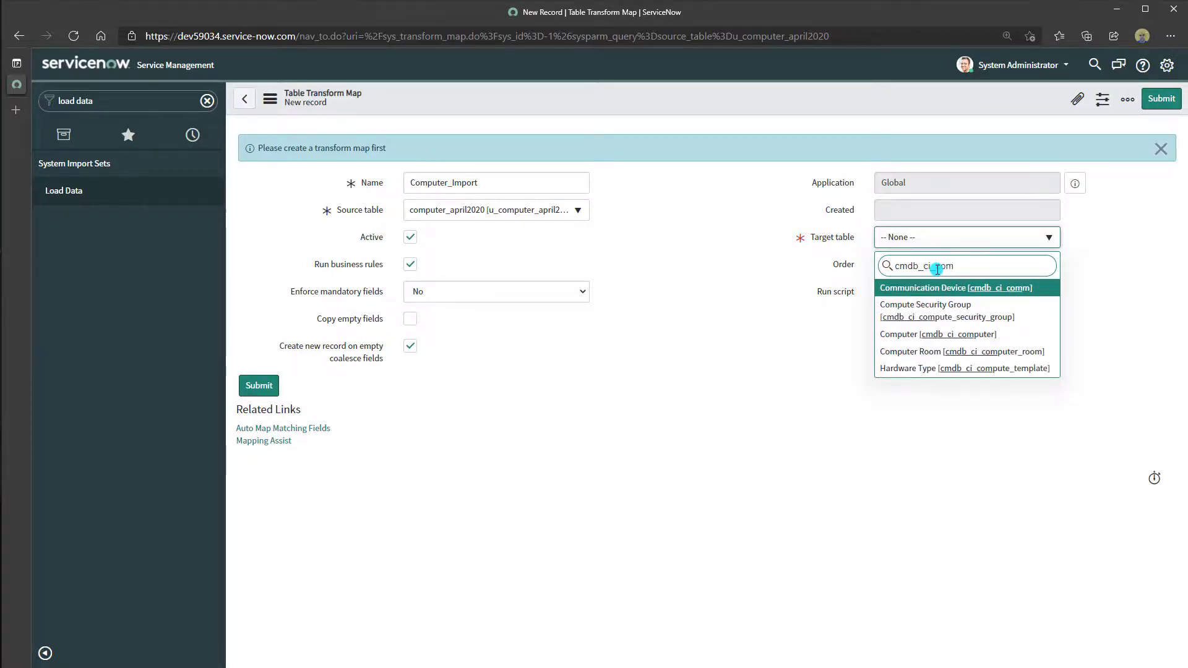
left_click(942, 335)
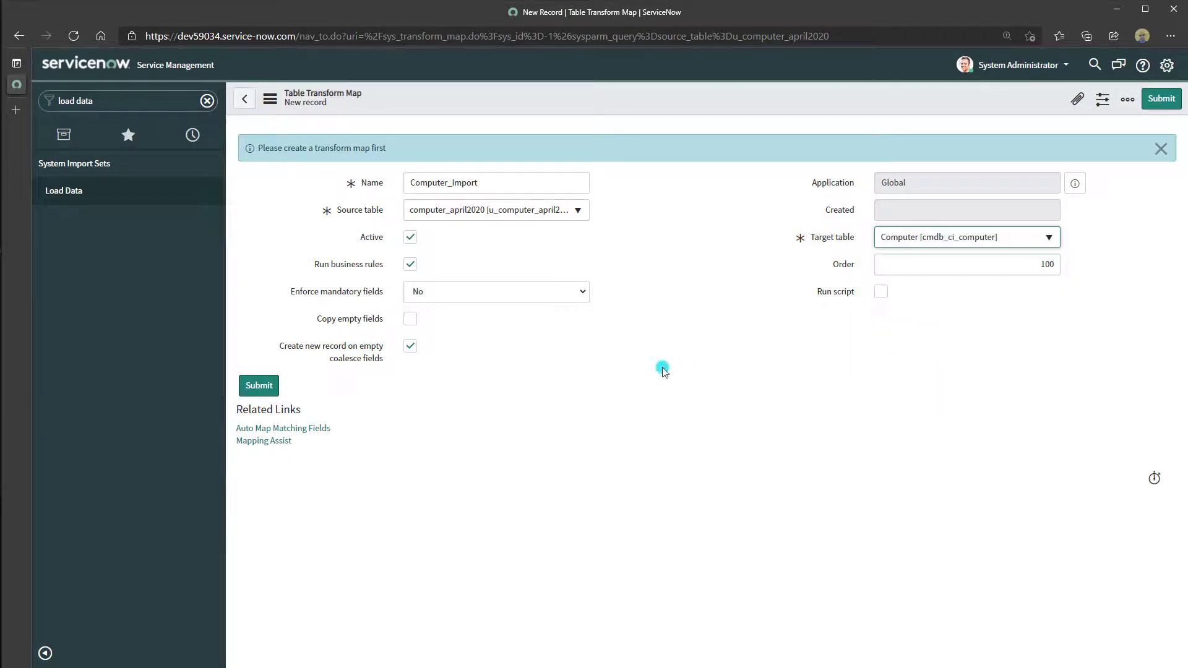
left_click(267, 390)
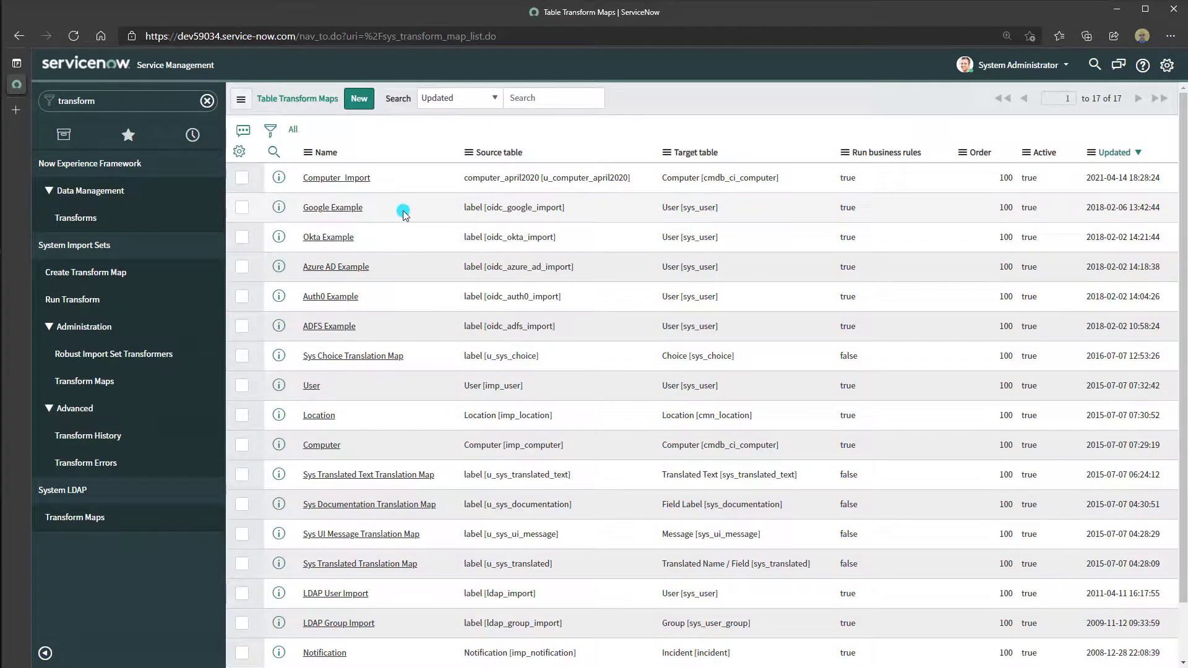
Step: Open the Computer_Import transform map, auto-map its matching fields, and review the source-to-target field maps
left_click(348, 184)
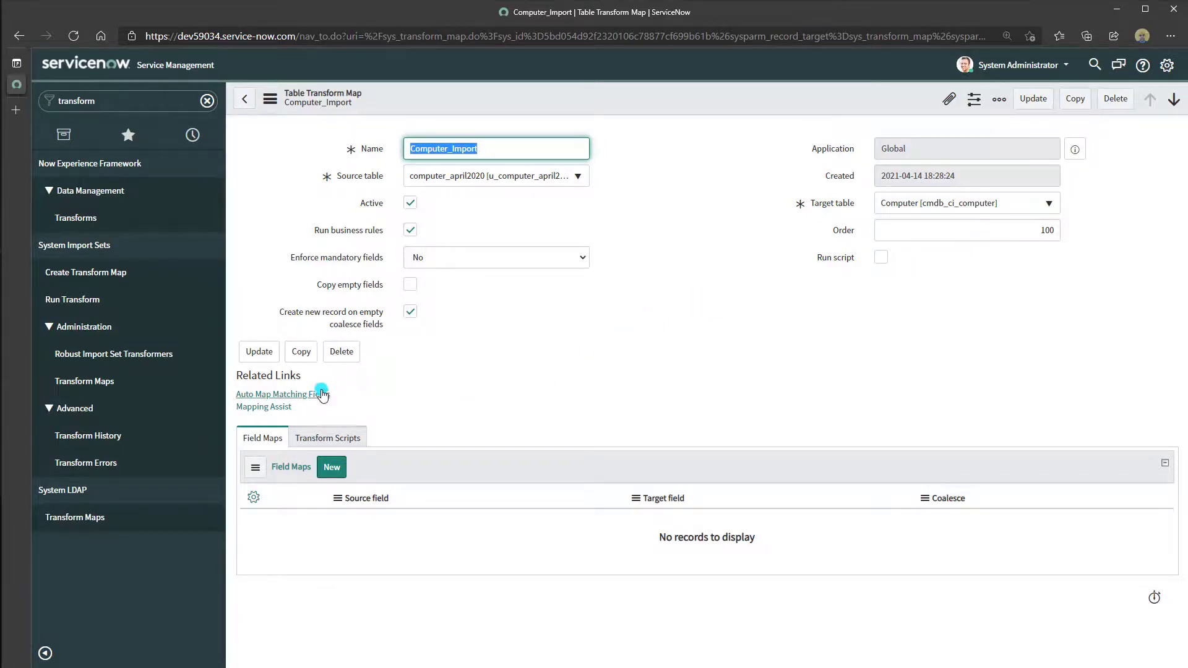
left_click(297, 396)
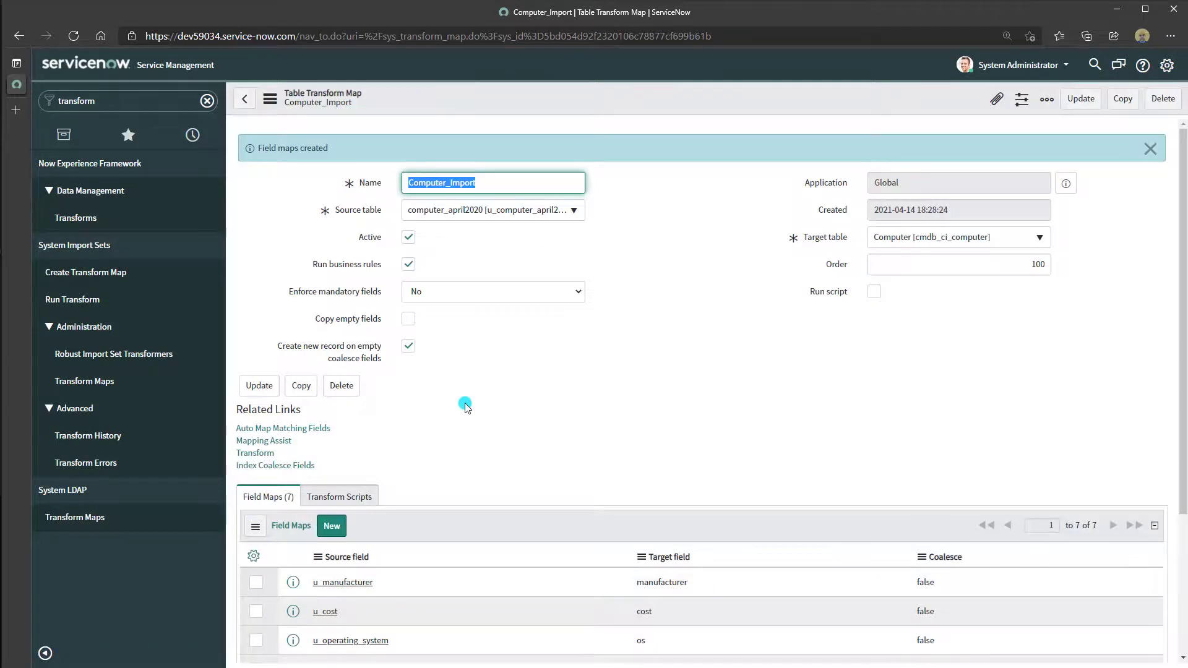
scroll(466, 403, "down", 3)
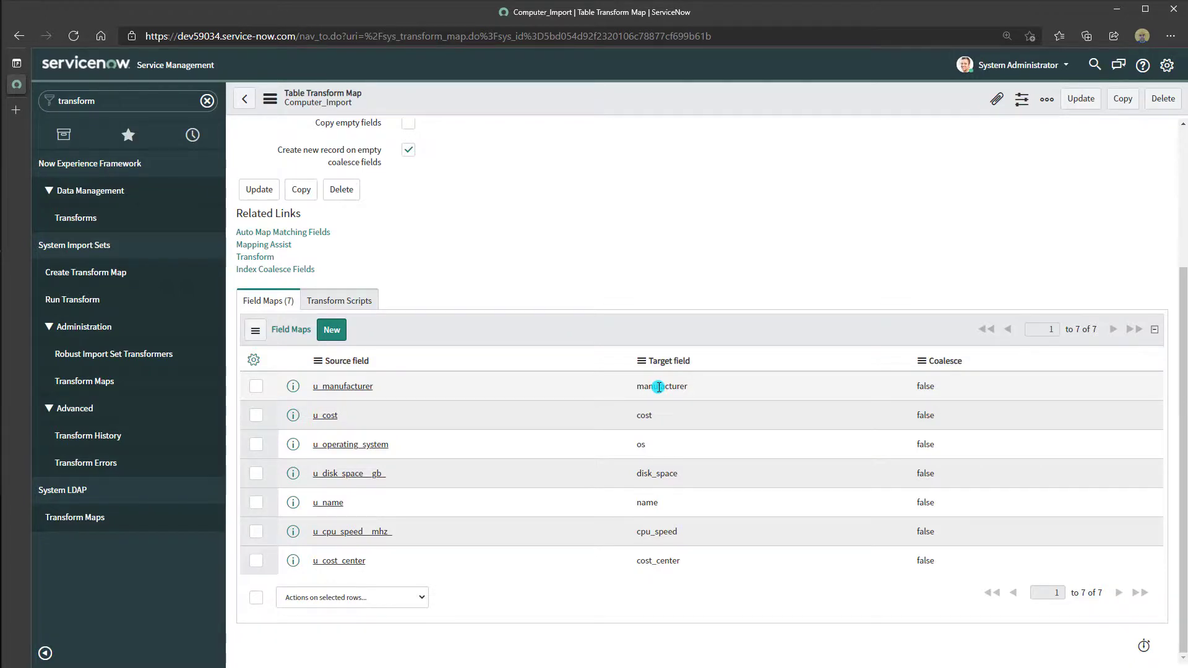
scroll(671, 450, "up", 1)
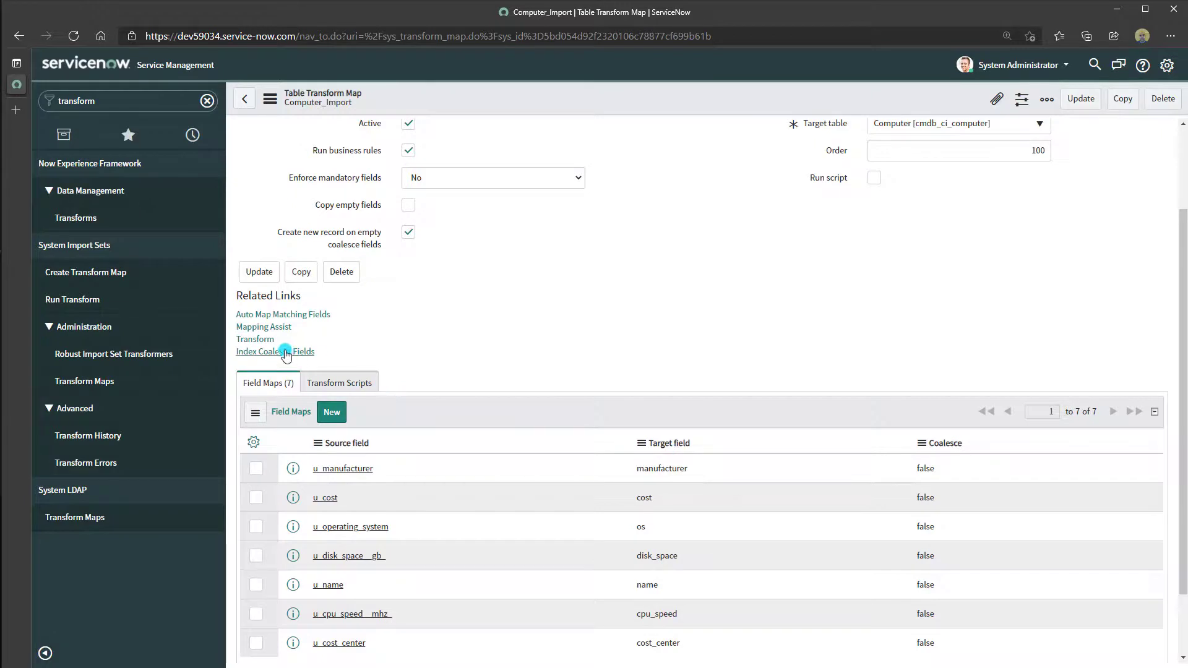
Step: Run the transform on import set ISET0010002 with the Computer_Import map selected
left_click(264, 342)
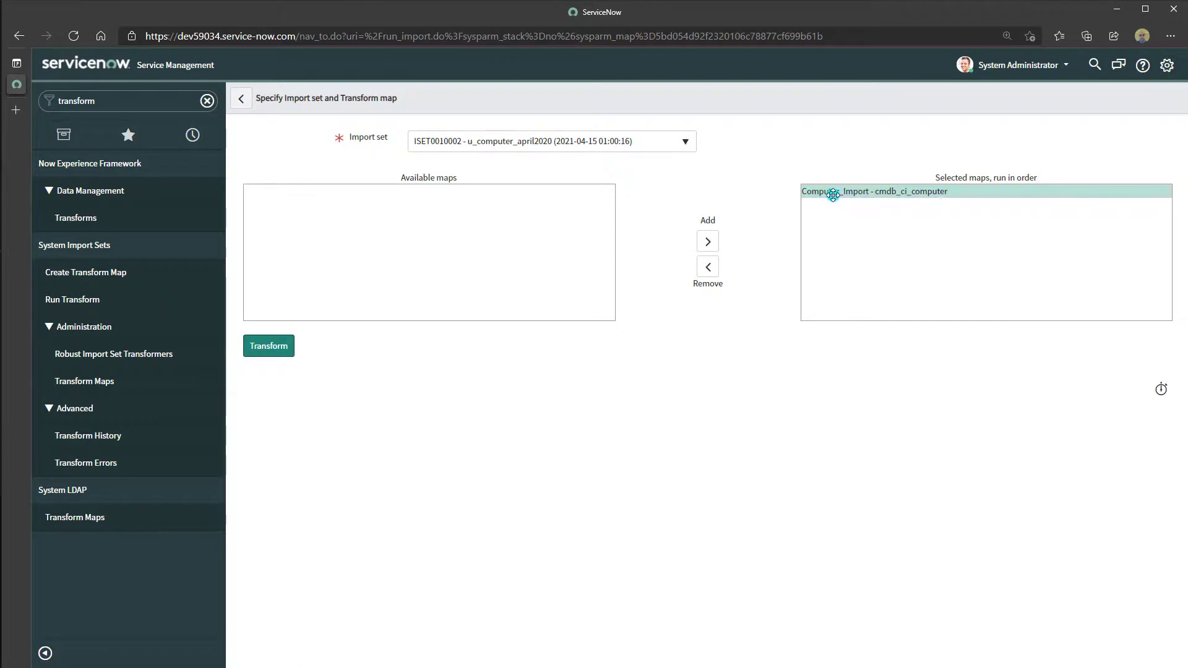
left_click(878, 200)
left_click(280, 351)
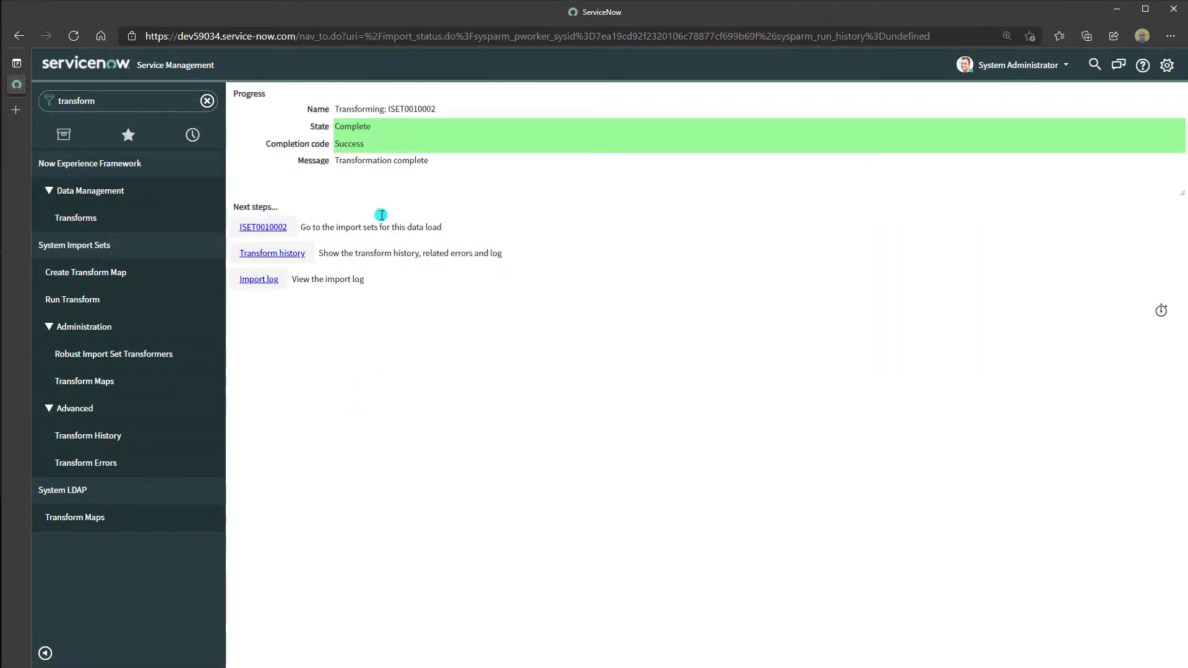
Step: Check the transformation's state and open the transform history for the import set
left_click_drag(372, 126, 331, 128)
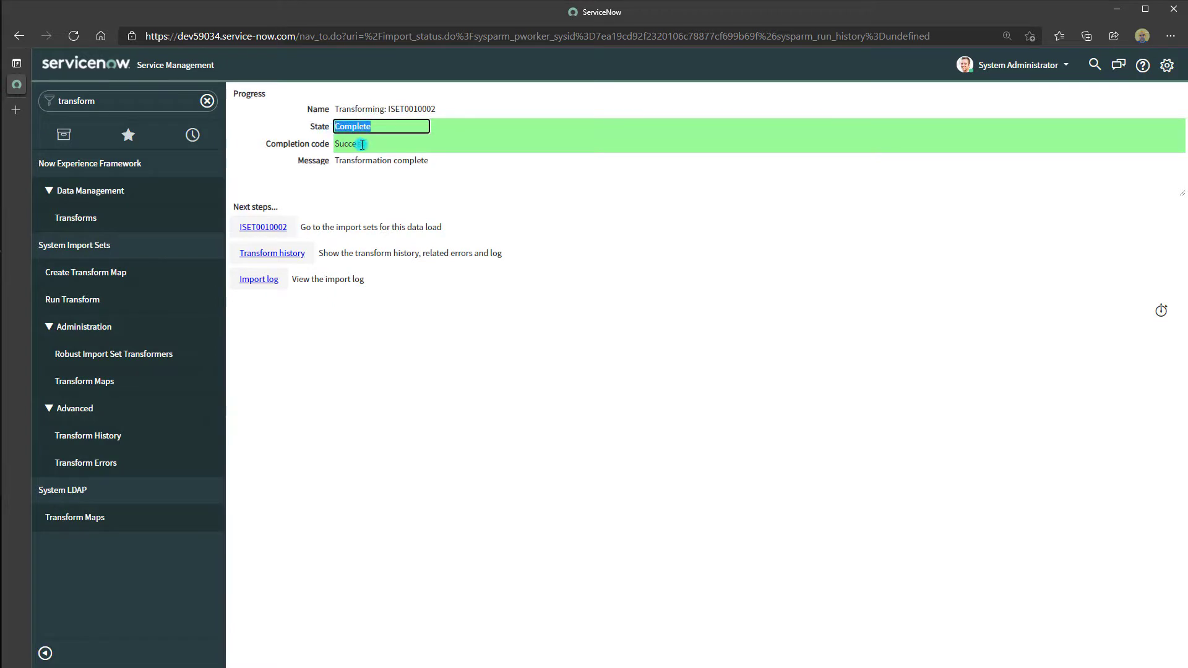
left_click(471, 294)
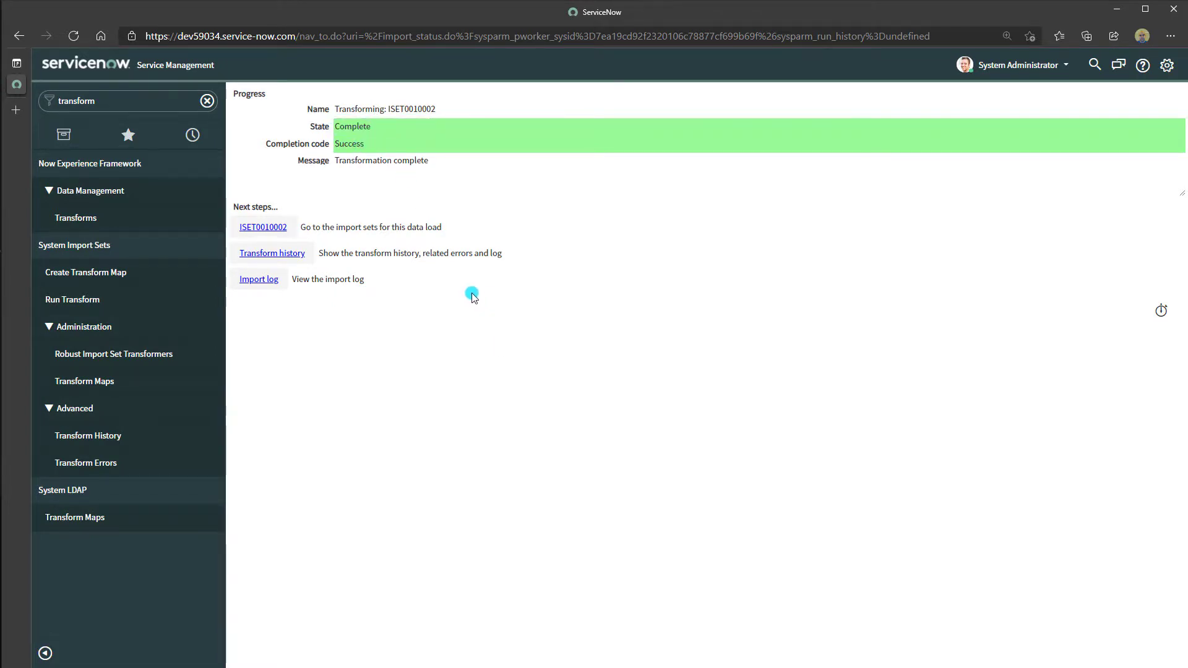
left_click(279, 258)
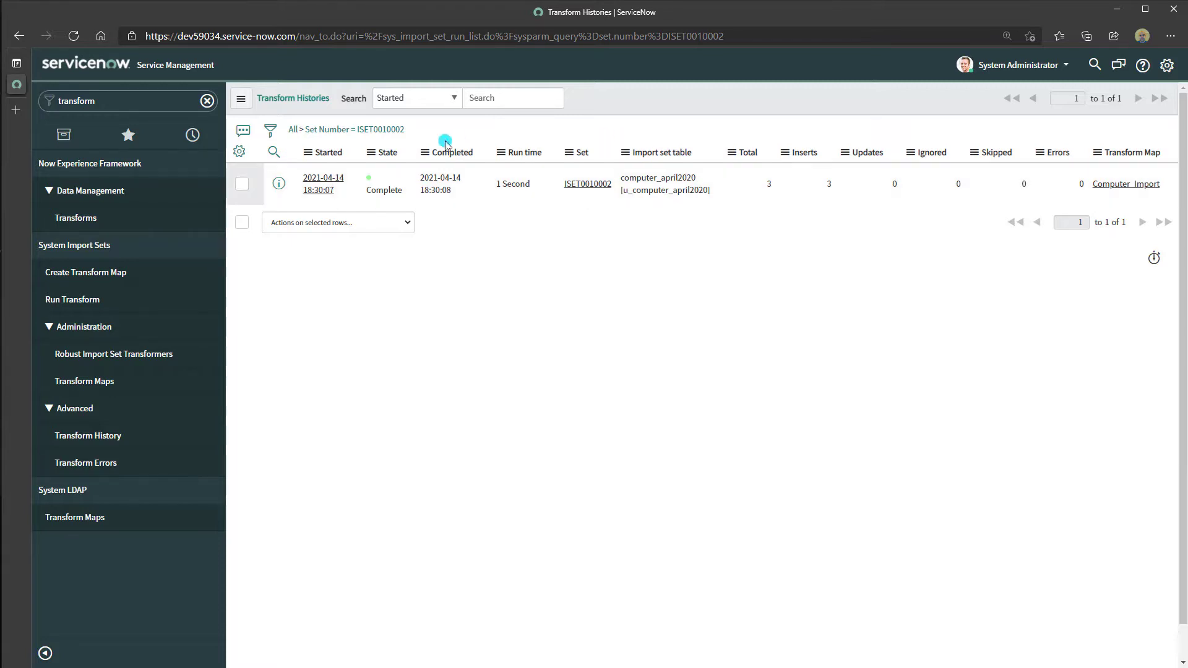
Step: Open the Computers table list by entering cmdb_ci_computer.list in the navigator filter
left_click(88, 99)
double_click(117, 101)
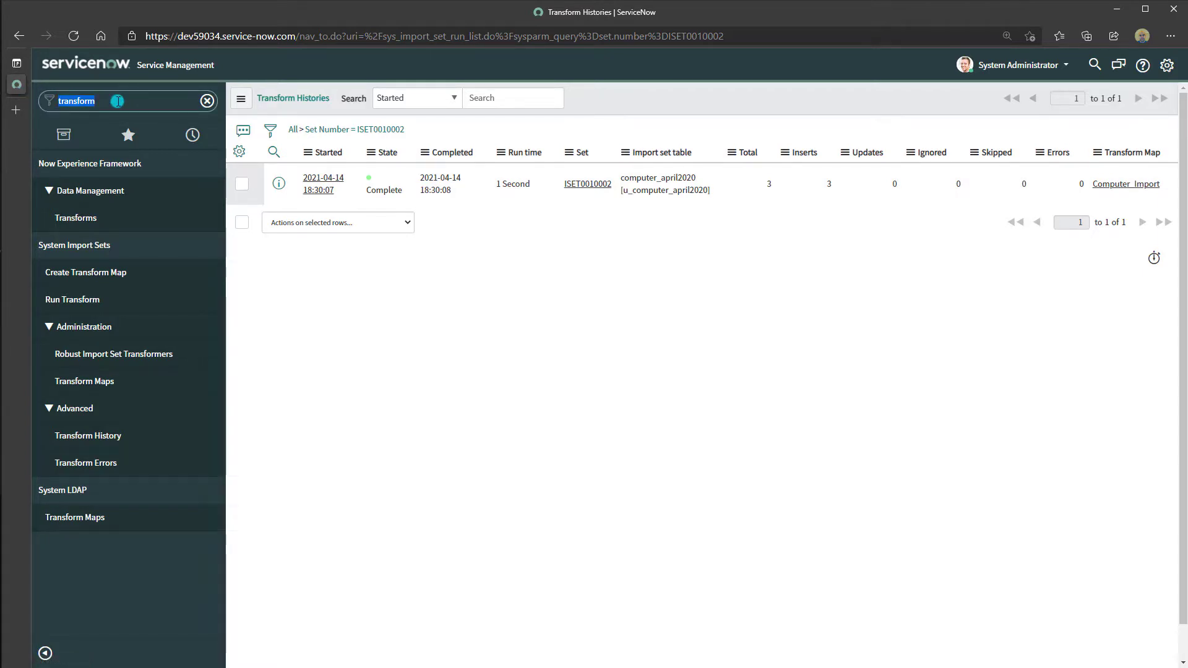
type("cm")
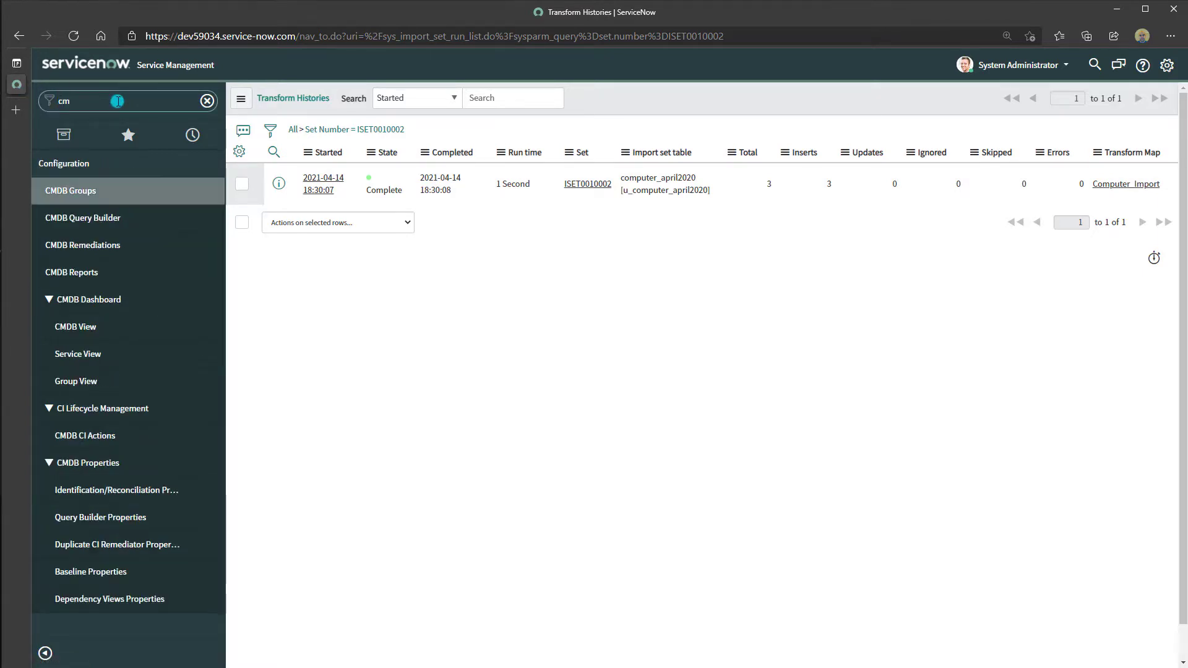
type("db_ci_computer.li")
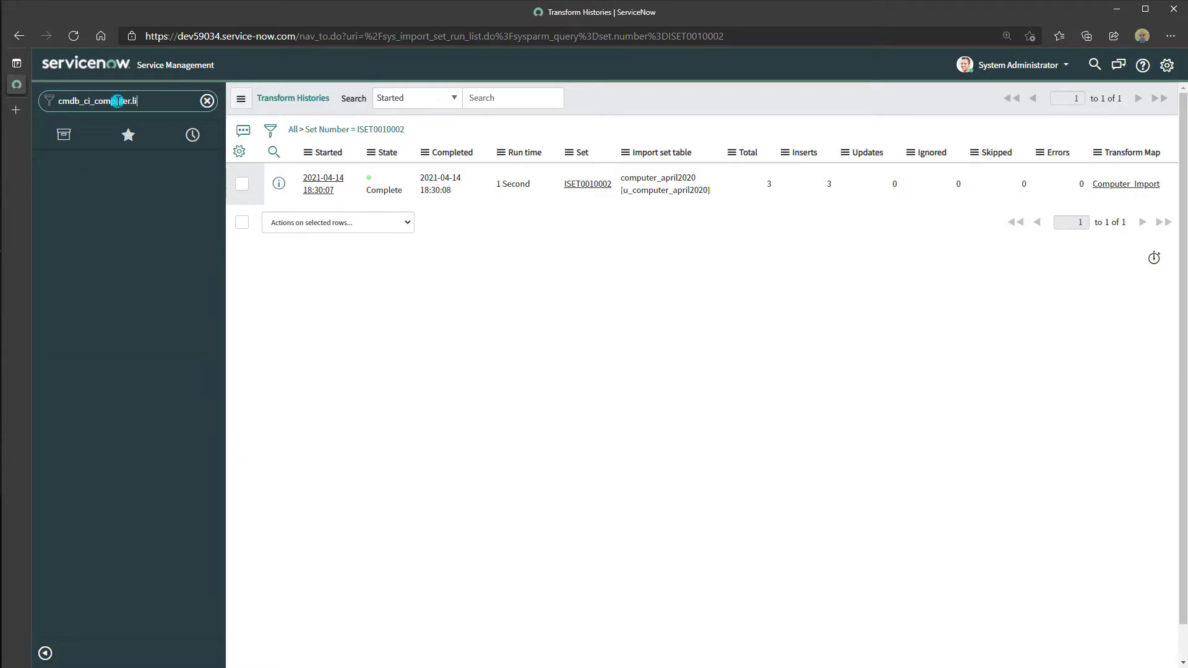
type("st")
key("Return")
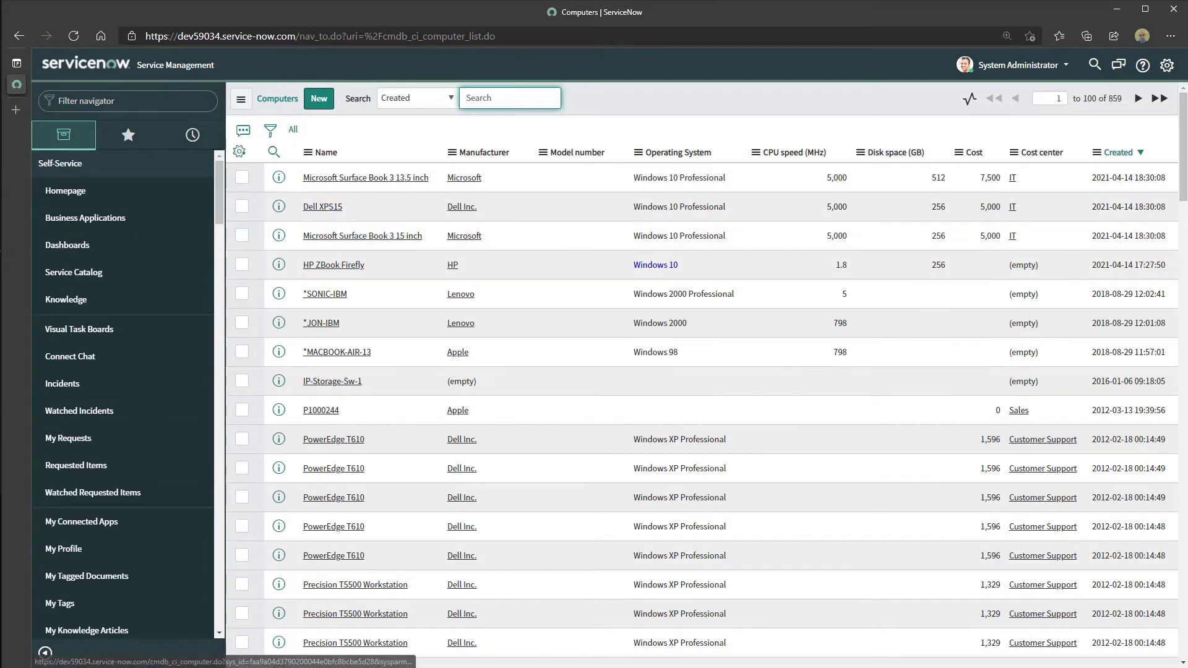
Step: Place the Excel workbook below the newest Computers records and highlight its three computer names for comparison
key("alt+Tab")
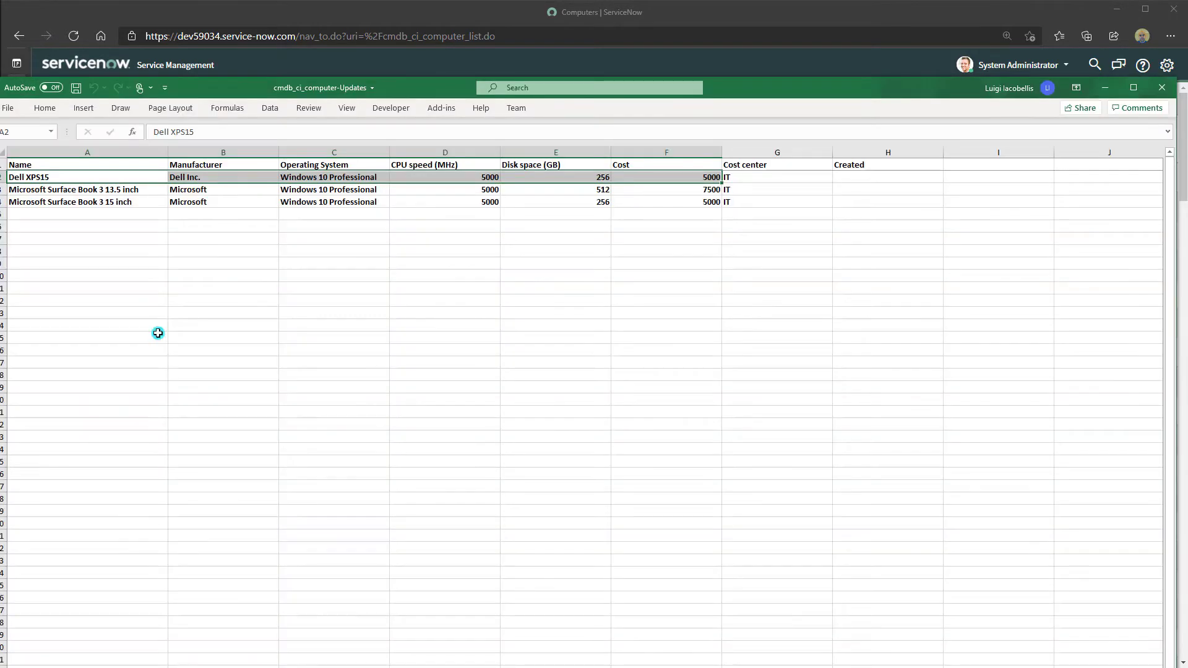
left_click_drag(254, 95, 394, 267)
left_click_drag(239, 350, 244, 375)
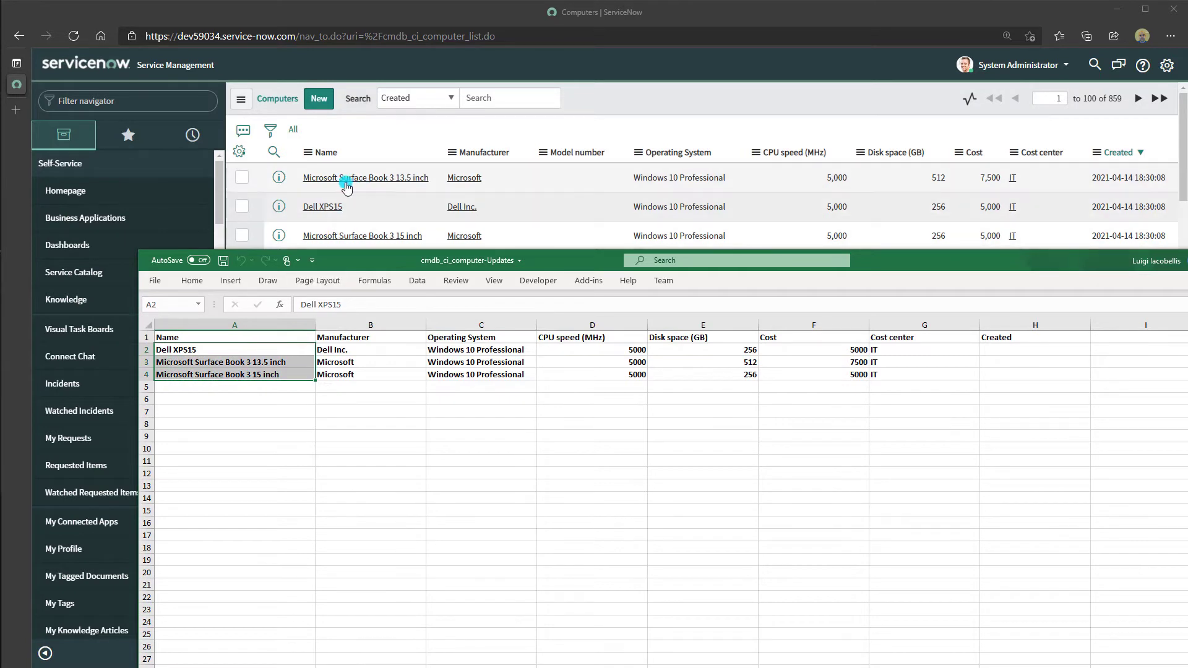